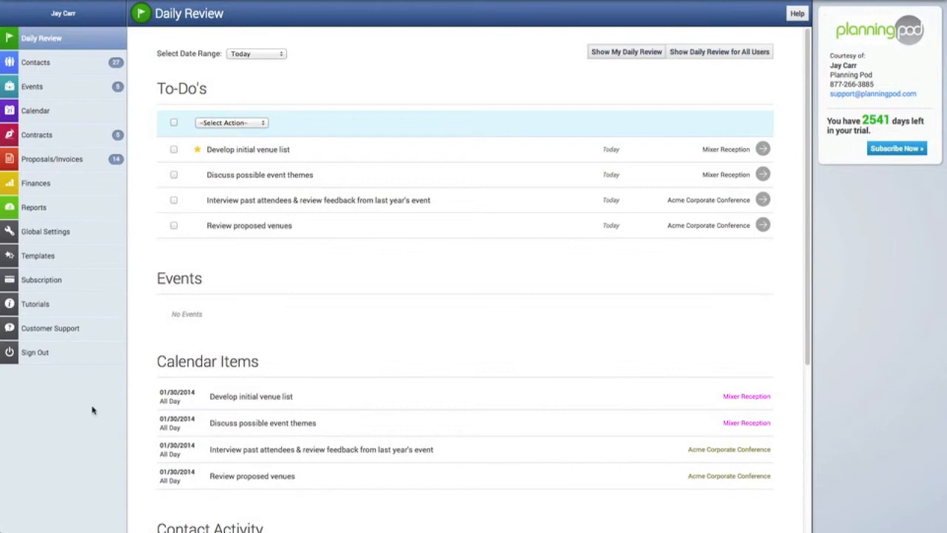
# - Open the Mixer Reception event's floorplans and launch the Mixer Floor Layout & Seating plan
pyautogui.click(31, 87)
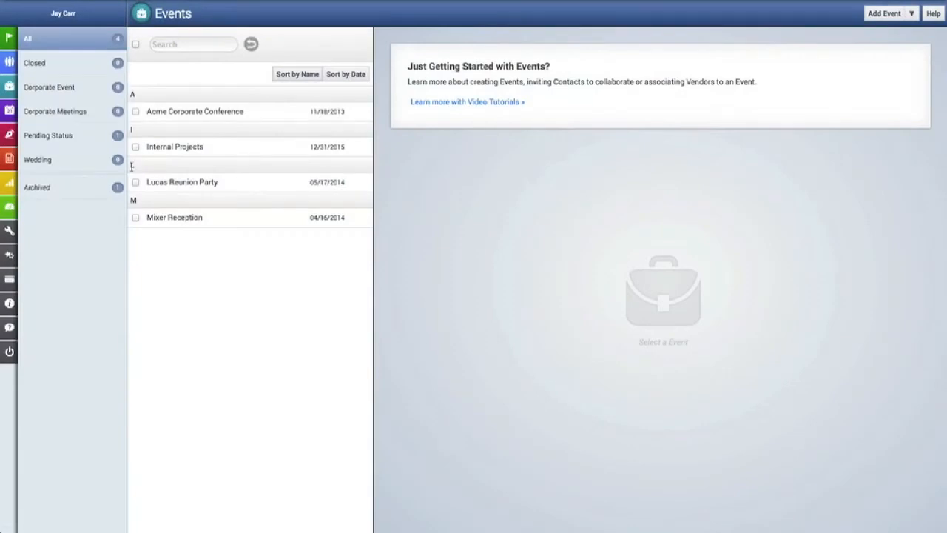
pyautogui.click(188, 220)
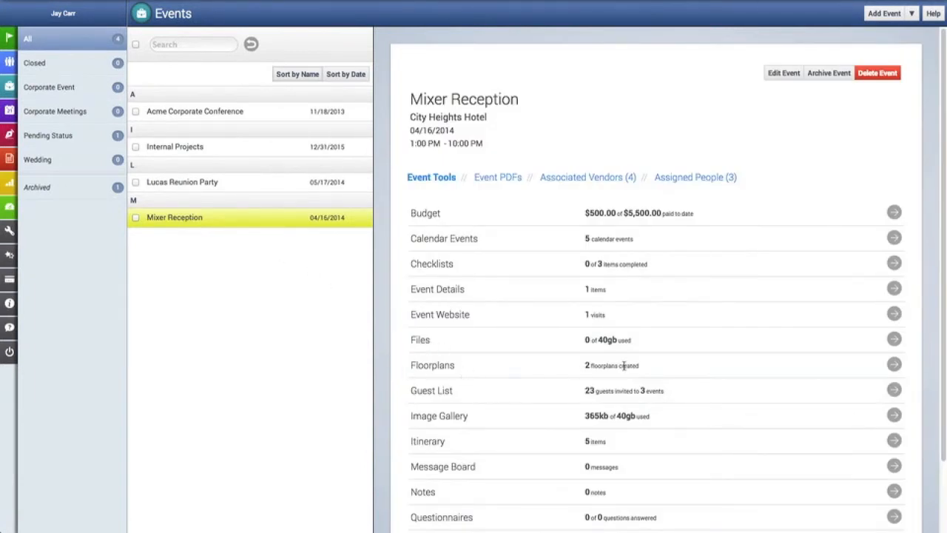
pyautogui.click(895, 365)
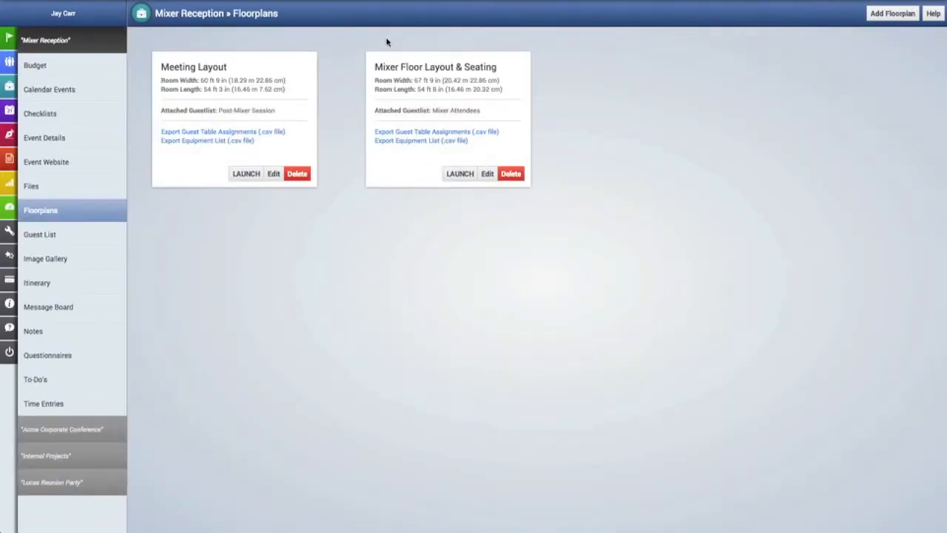
pyautogui.click(461, 176)
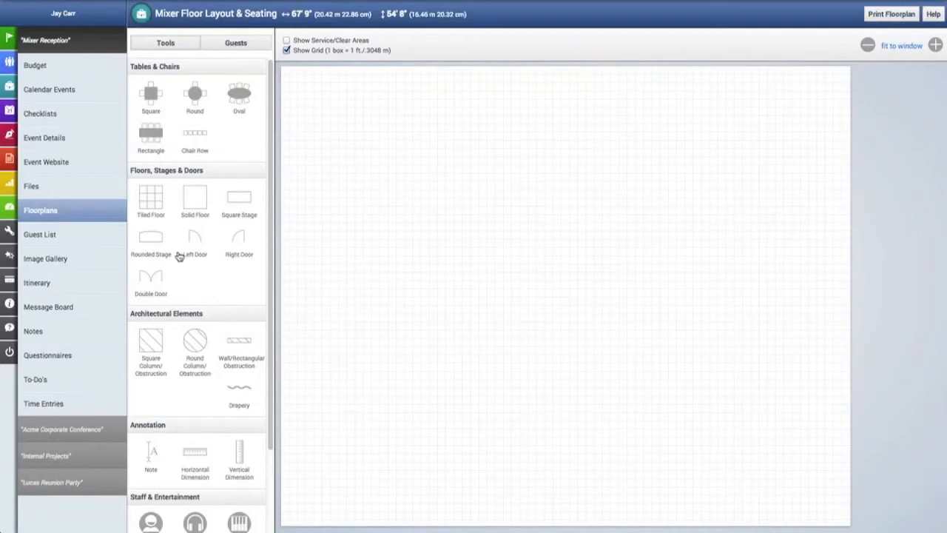
pyautogui.scroll(-3, 191, 295)
pyautogui.scroll(3, 191, 295)
pyautogui.click(245, 49)
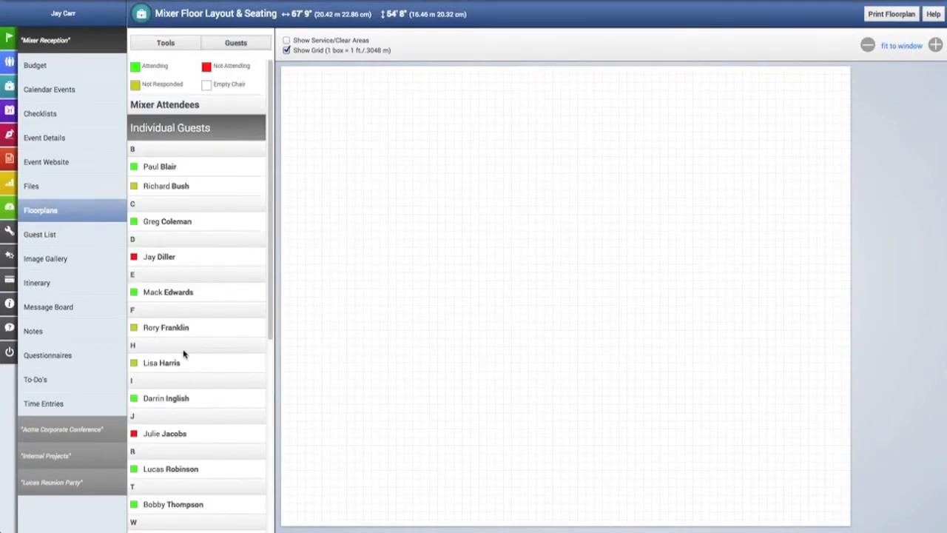
pyautogui.click(166, 44)
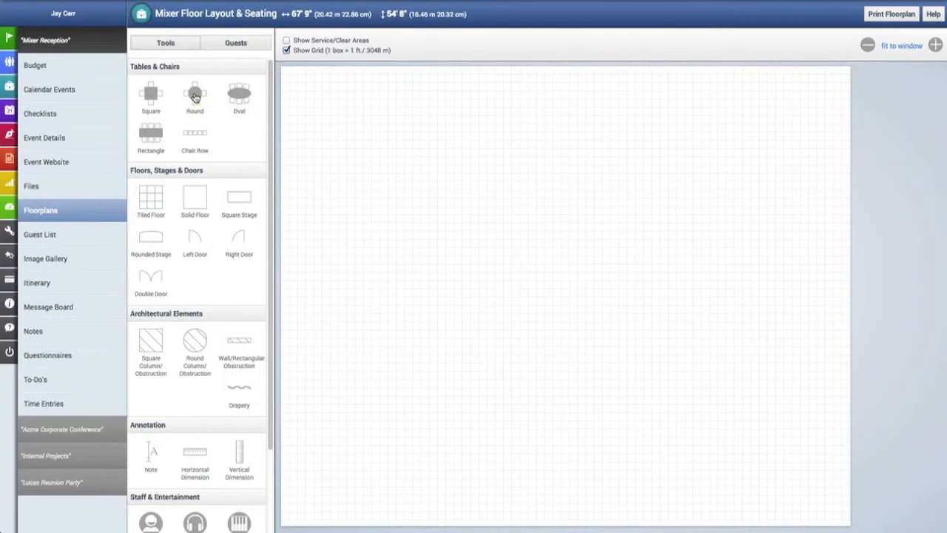
# - Place a round table near the floorplan's upper-left corner and name it Cocktail 1
pyautogui.moveTo(195, 98); pyautogui.dragTo(325, 103)
pyautogui.moveTo(325, 104); pyautogui.dragTo(325, 104)
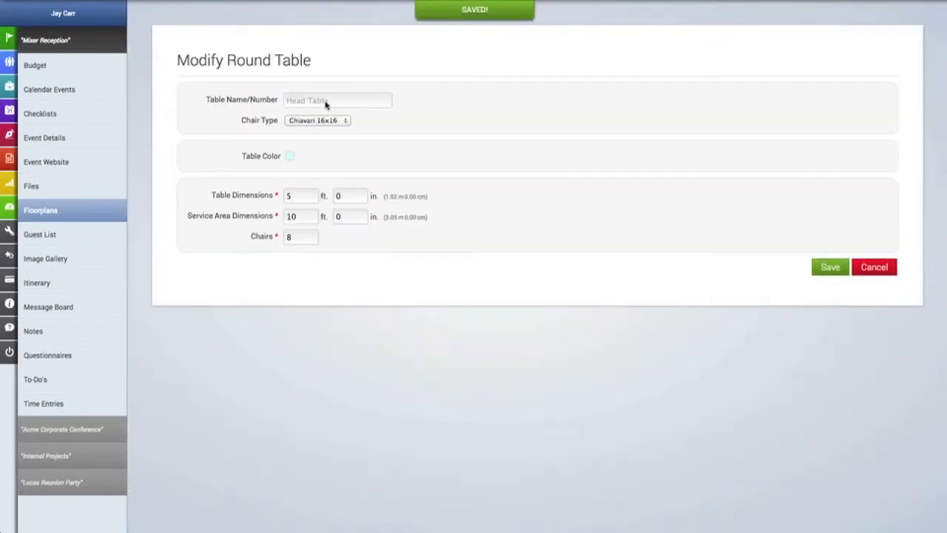
pyautogui.click(301, 105)
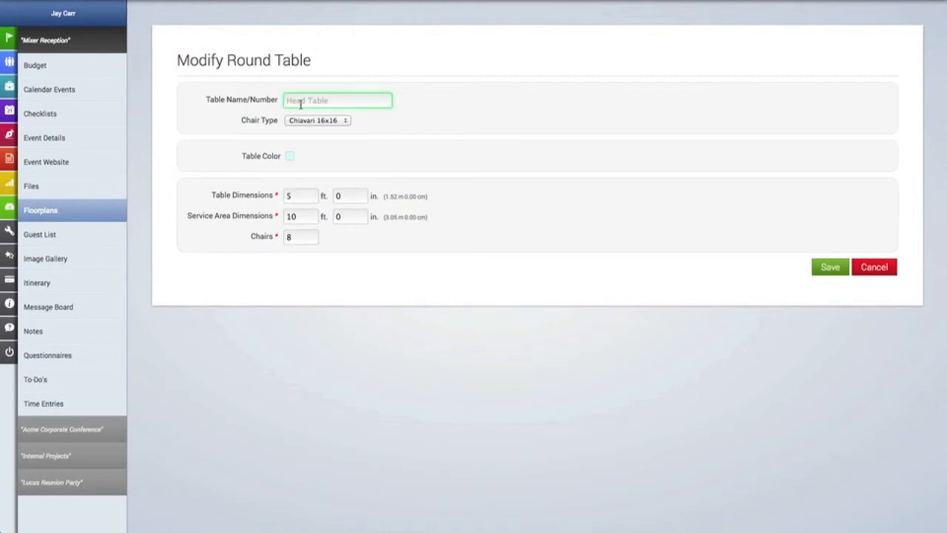
pyautogui.write('Cocktail 1')
# - Set the round table's chair type to Chiavari 18x18 and its color to light yellow (#ffff99)
pyautogui.click(310, 121)
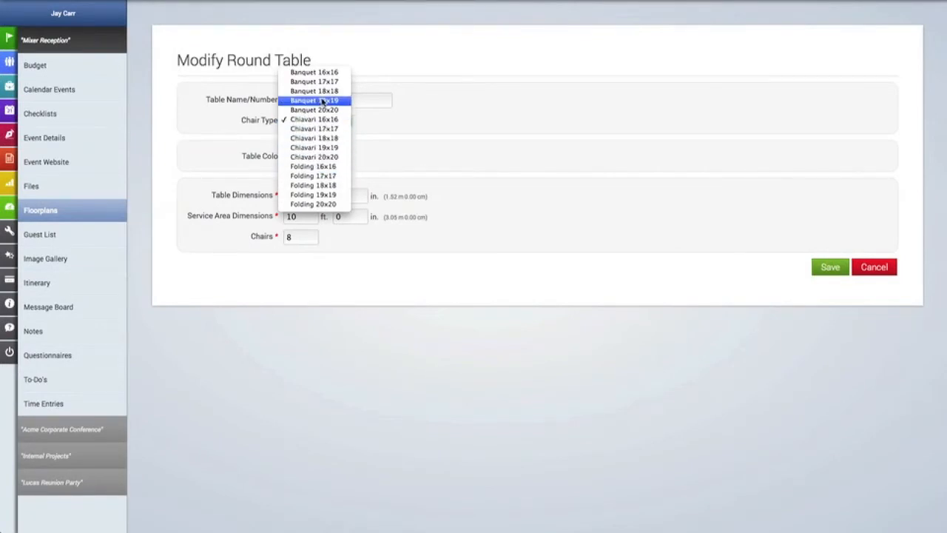
pyautogui.click(319, 138)
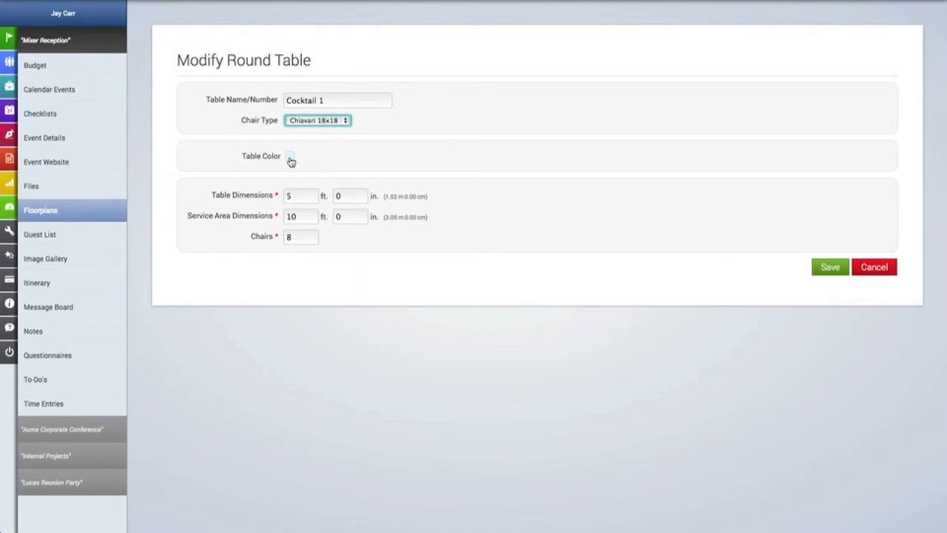
pyautogui.click(289, 157)
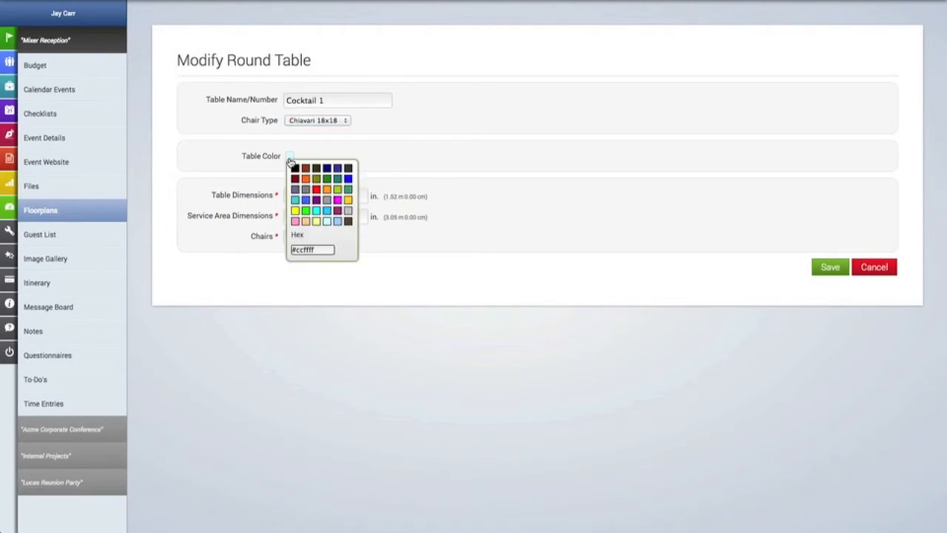
pyautogui.click(316, 223)
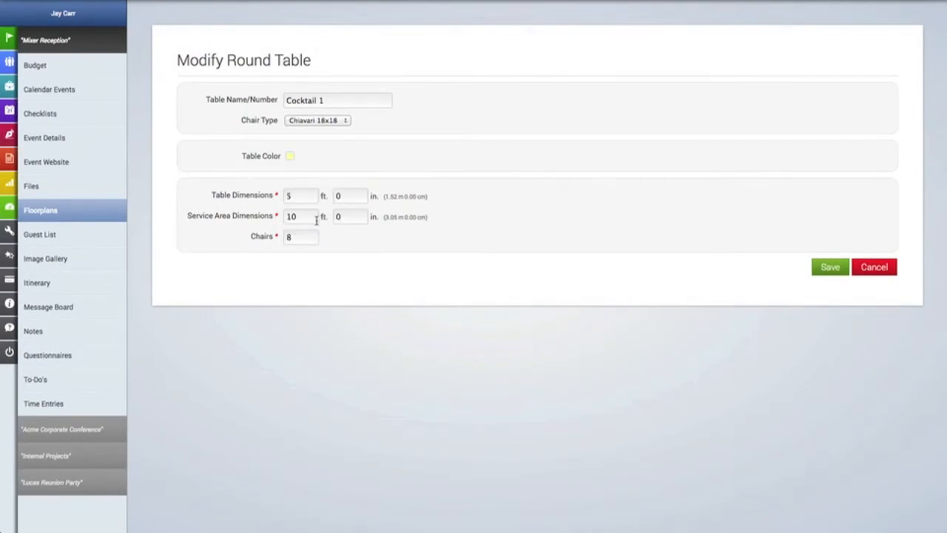
# - Set the table dimension to 6 ft and the service area dimension to 11 ft
pyautogui.click(308, 195)
pyautogui.moveTo(309, 195); pyautogui.dragTo(277, 195)
pyautogui.write('6')
pyautogui.click(314, 219)
pyautogui.moveTo(312, 218); pyautogui.dragTo(284, 216)
pyautogui.write('11')
pyautogui.click(338, 227)
# - Enlarge the table dimension to 7 ft and the service area dimension to 12 ft
pyautogui.click(294, 197)
pyautogui.press('BackSpace')
pyautogui.write('7')
pyautogui.click(303, 216)
pyautogui.moveTo(303, 216); pyautogui.dragTo(281, 217)
pyautogui.write('12')
pyautogui.click(340, 235)
# - Reduce the table dimension to 6 ft and the service area dimension to 11 ft
pyautogui.moveTo(303, 196); pyautogui.dragTo(281, 198)
pyautogui.write('6')
pyautogui.click(302, 217)
pyautogui.press('BackSpace')
pyautogui.write('1')
pyautogui.click(361, 256)
# - Set the number of chairs to 6 and save the round table
pyautogui.click(285, 238)
pyautogui.press('Delete')
pyautogui.write('6')
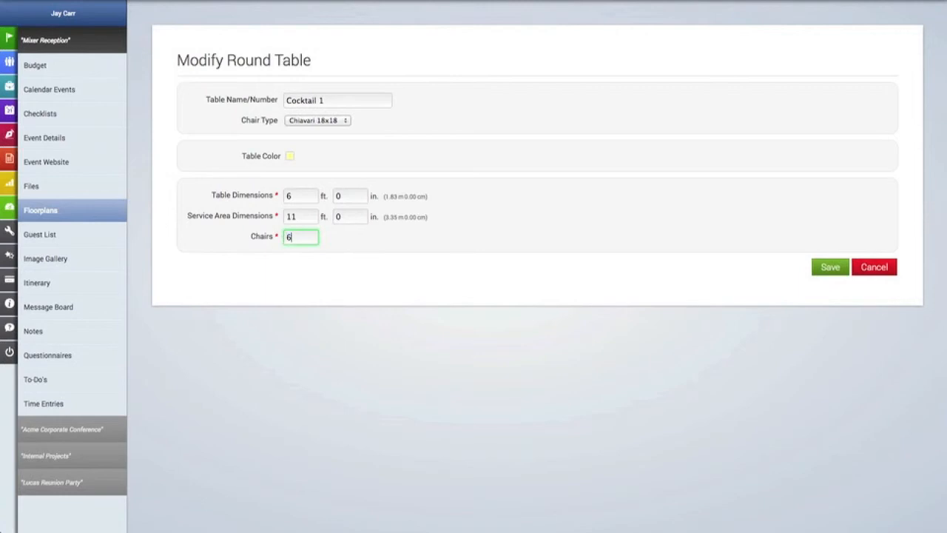
pyautogui.click(826, 268)
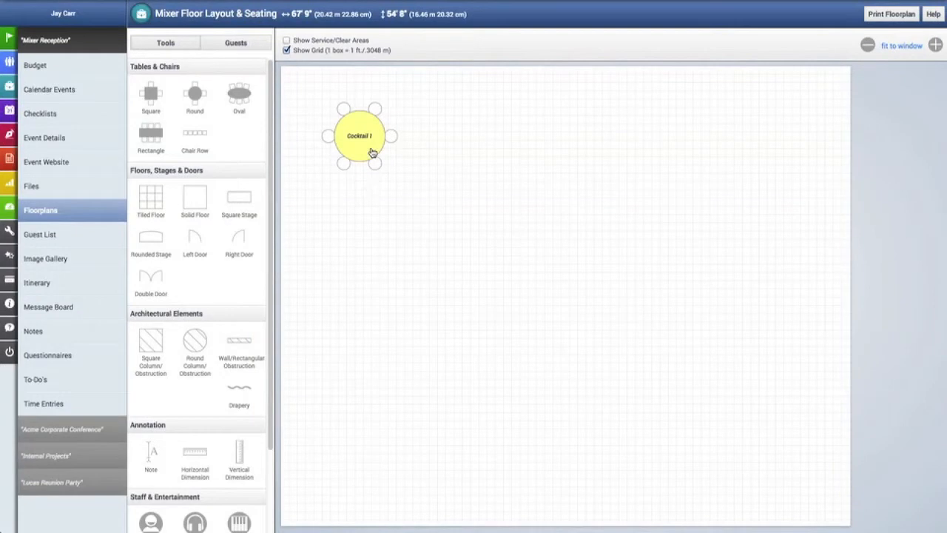
# - Show the service/clear areas and move the Cocktail 1 table into the room's upper-left corner
pyautogui.moveTo(373, 153)
pyautogui.mouseDown()
pyautogui.moveTo(344, 129)
pyautogui.moveTo(495, 217)
pyautogui.moveTo(368, 143)
pyautogui.mouseUp()
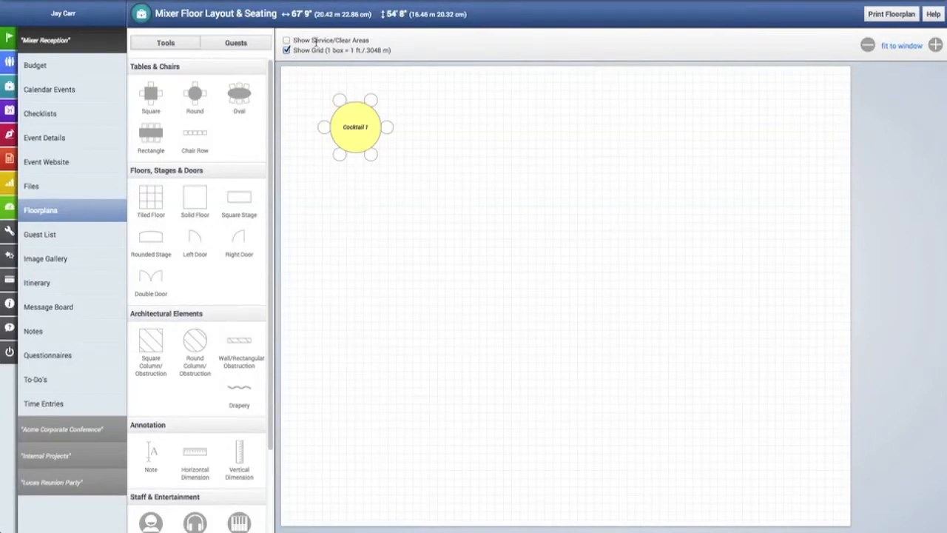
pyautogui.click(288, 41)
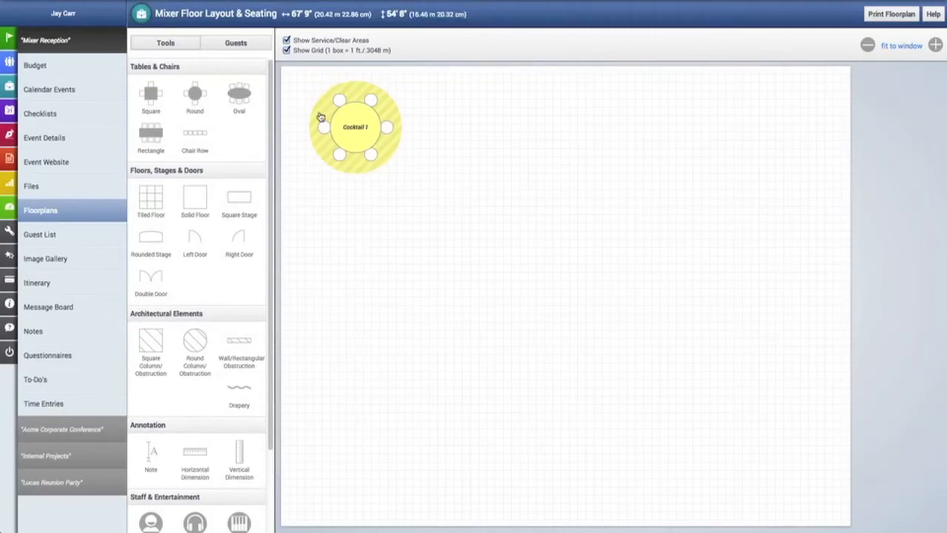
pyautogui.moveTo(359, 133); pyautogui.dragTo(339, 127)
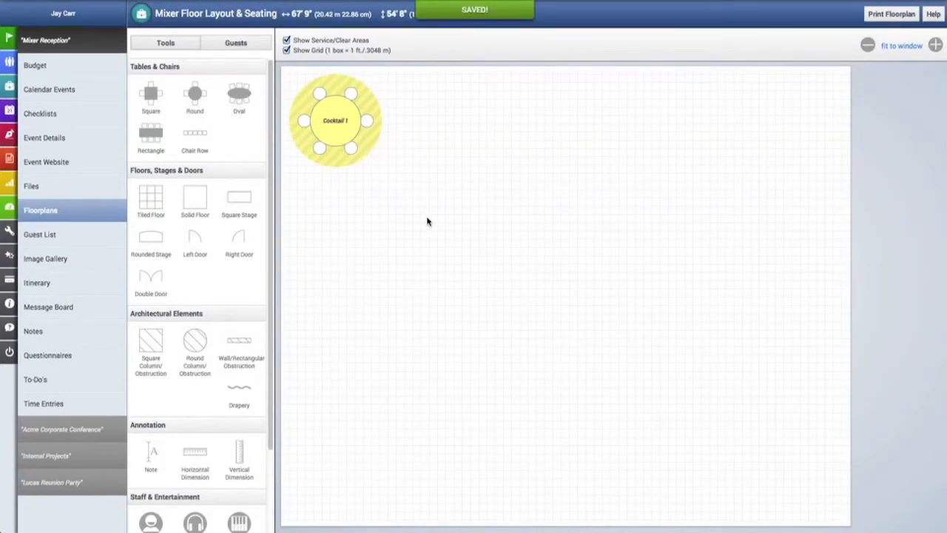
# - Examine the floorplan zoomed out and zoomed in on the Cocktail 1 table, and return to the fitted view
pyautogui.click(869, 46)
pyautogui.click(869, 46)
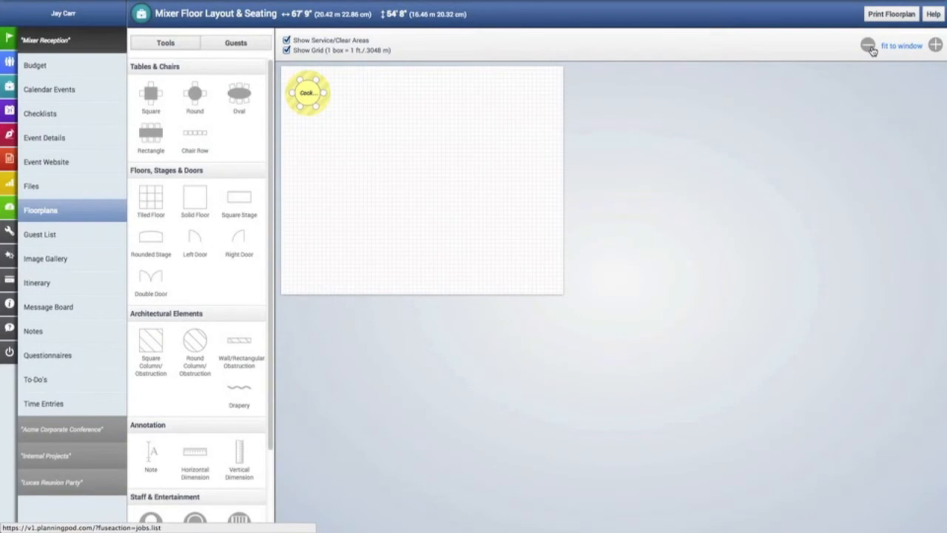
pyautogui.click(936, 46)
pyautogui.click(936, 46)
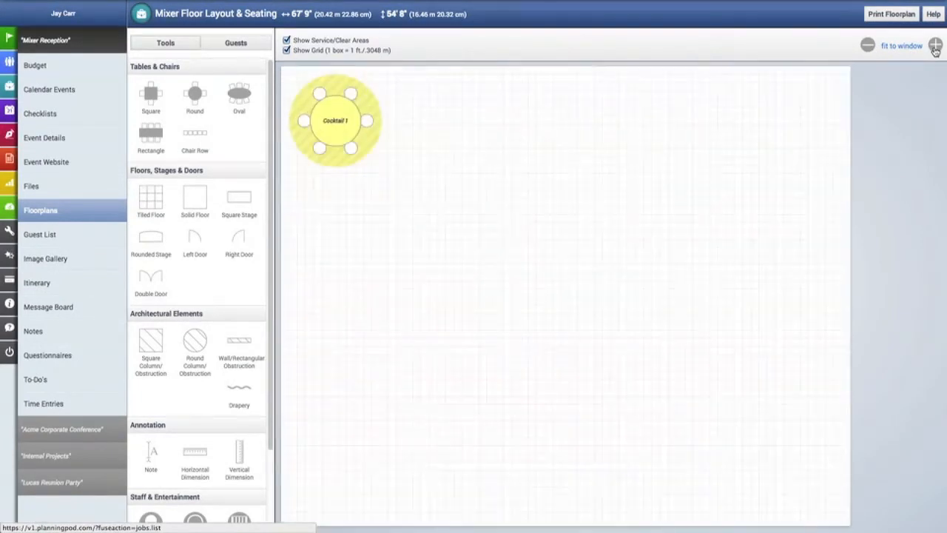
pyautogui.click(936, 46)
pyautogui.click(935, 46)
pyautogui.click(936, 46)
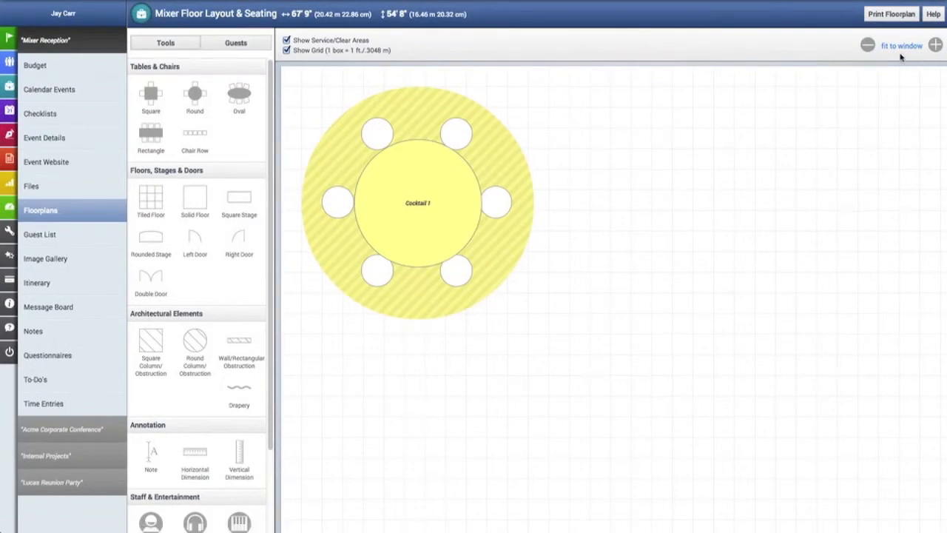
pyautogui.click(902, 46)
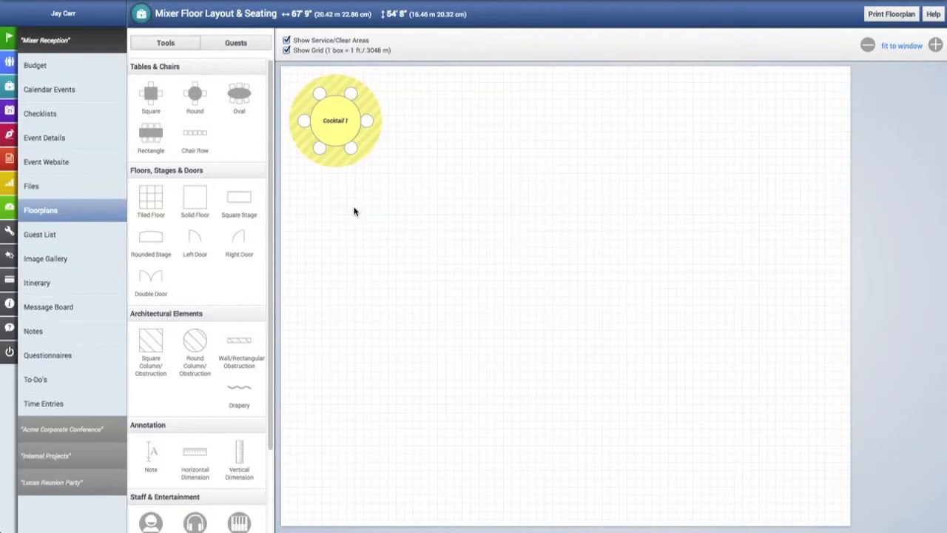
# - Edit the Cocktail 1 table to use Folding 16x16 chairs and a light cyan table color (#ccffff)
pyautogui.click(338, 139)
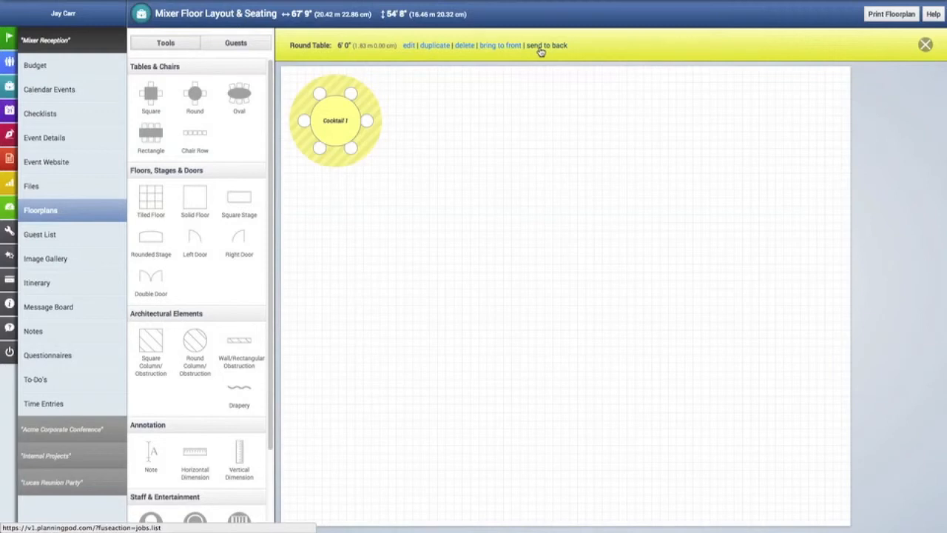
pyautogui.click(410, 46)
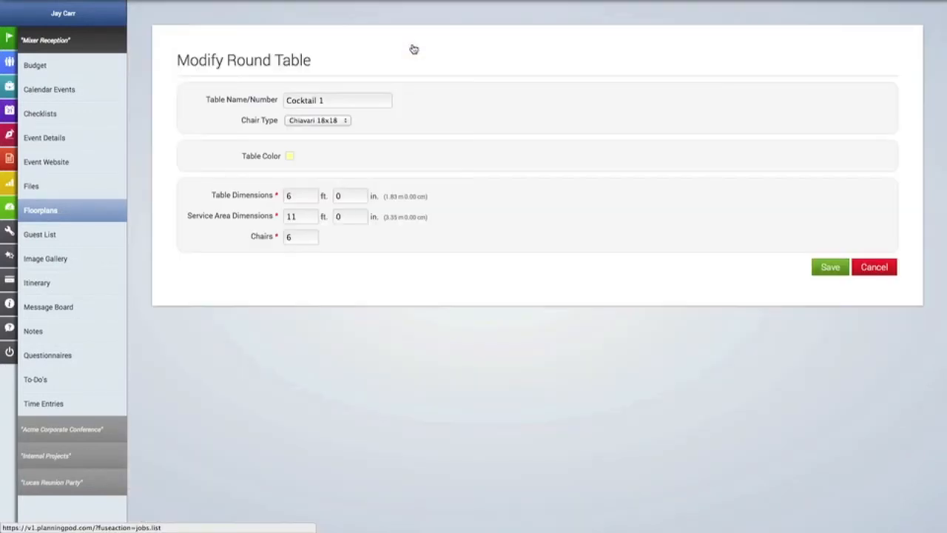
pyautogui.click(329, 121)
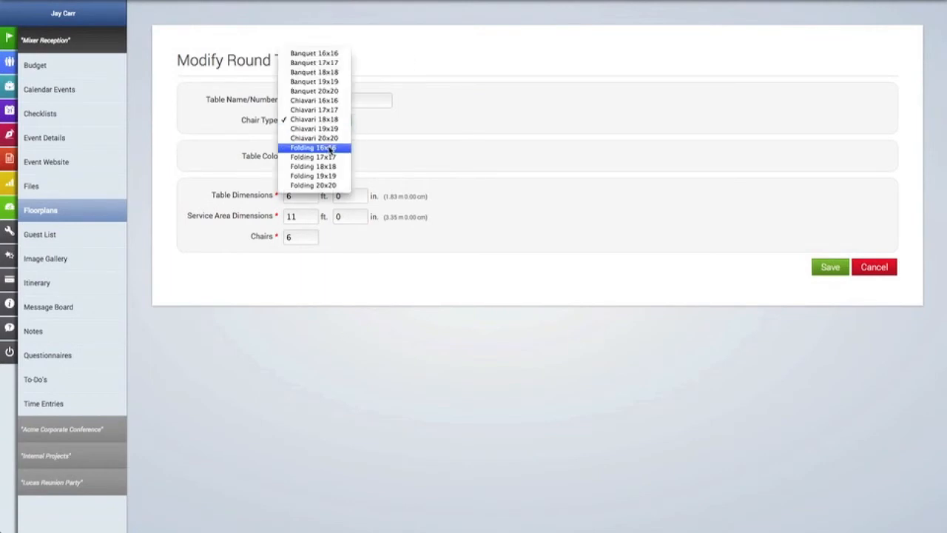
pyautogui.click(331, 149)
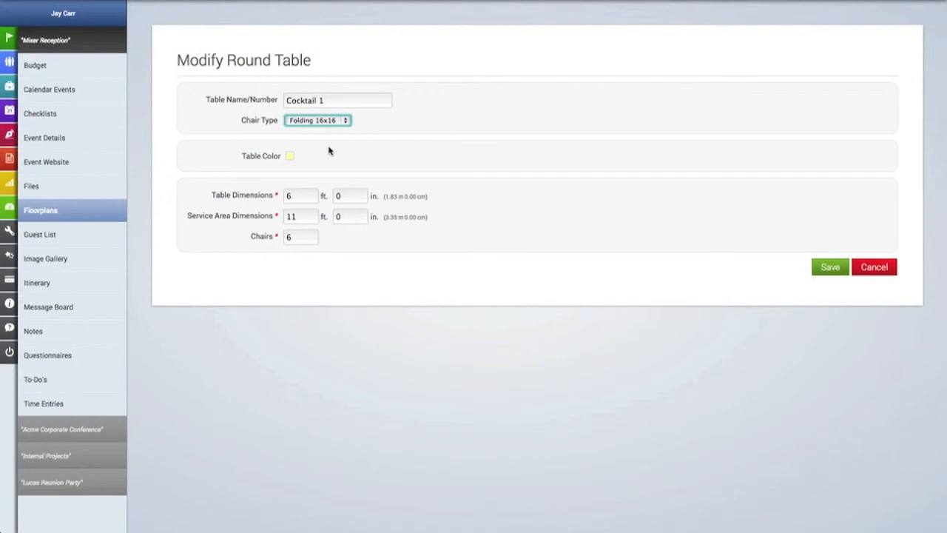
pyautogui.click(291, 157)
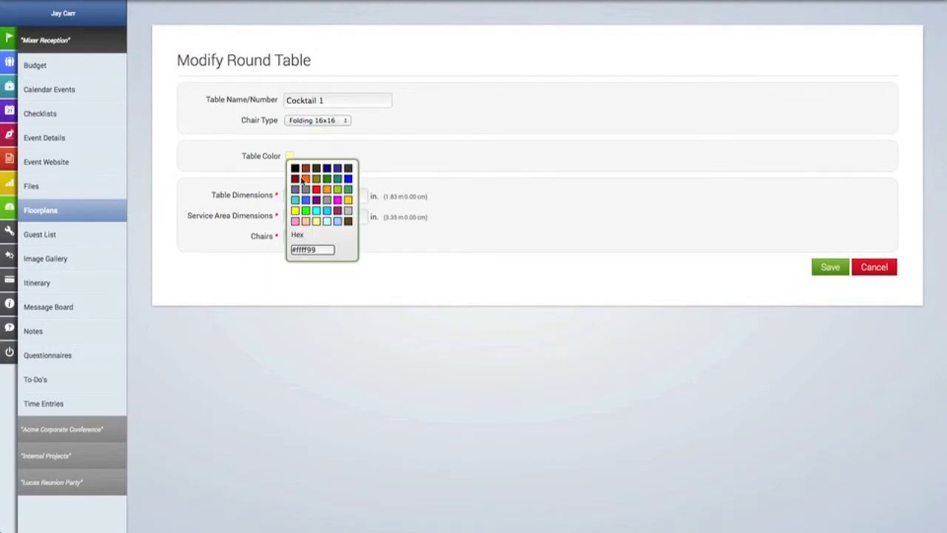
pyautogui.click(327, 224)
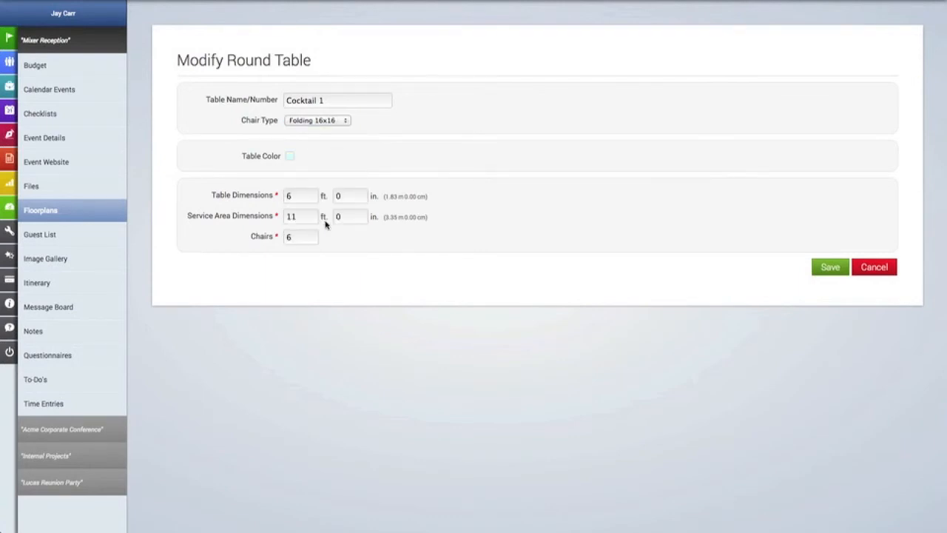
# - Set the Cocktail 1 table dimension to 5 ft and its service area to 10 ft, and save the changes
pyautogui.doubleClick(302, 196)
pyautogui.write('5')
pyautogui.click(300, 215)
pyautogui.write('0')
pyautogui.click(291, 237)
pyautogui.click(829, 272)
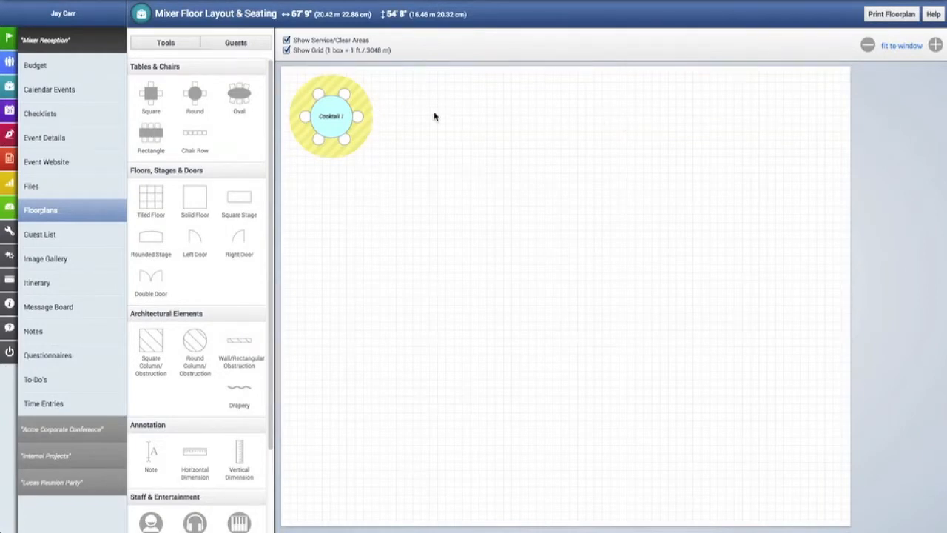
# - Duplicate the Cocktail 1 table with 6 copies
pyautogui.click(331, 123)
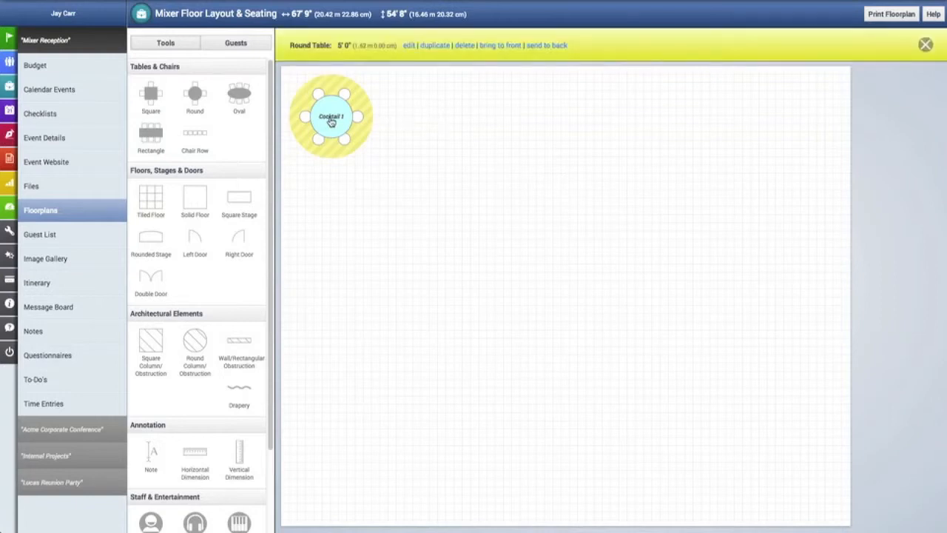
pyautogui.click(437, 45)
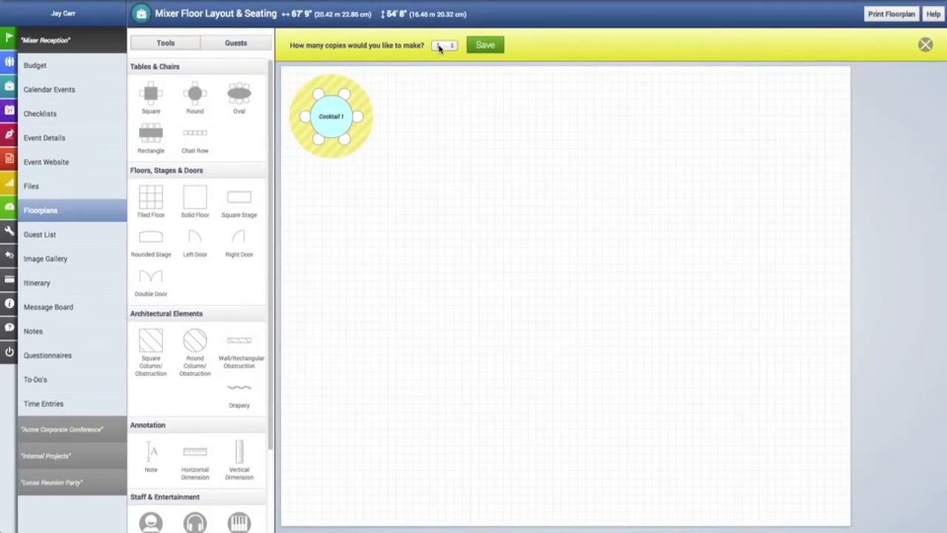
pyautogui.click(440, 46)
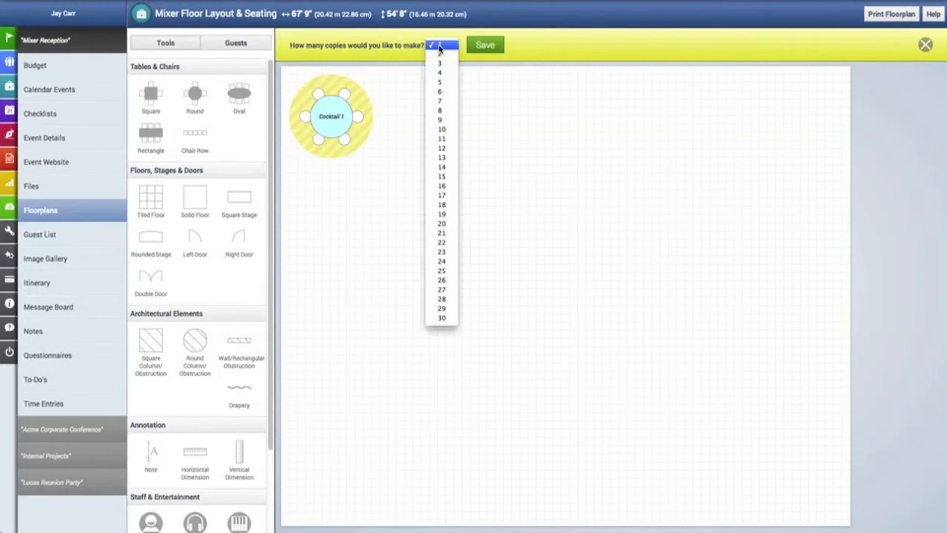
pyautogui.click(440, 92)
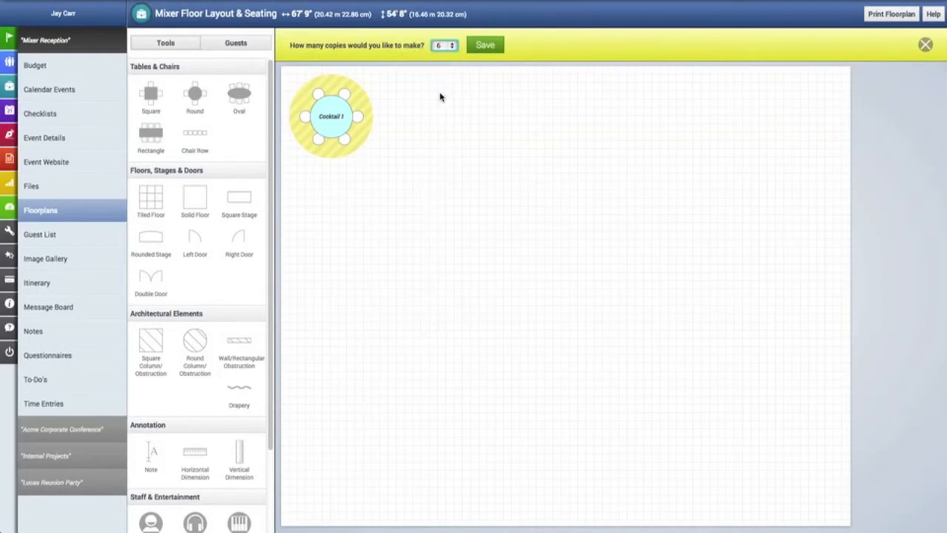
pyautogui.click(483, 48)
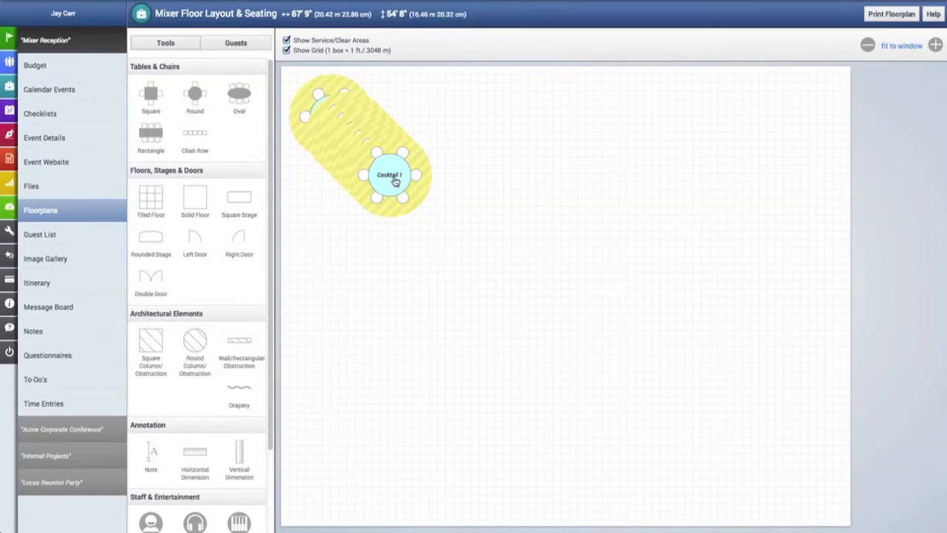
# - Pull four of the stacked table copies apart and spread them across the middle and lower part of the room
pyautogui.moveTo(395, 182); pyautogui.dragTo(702, 358)
pyautogui.moveTo(394, 183); pyautogui.dragTo(525, 318)
pyautogui.moveTo(369, 178); pyautogui.dragTo(387, 342)
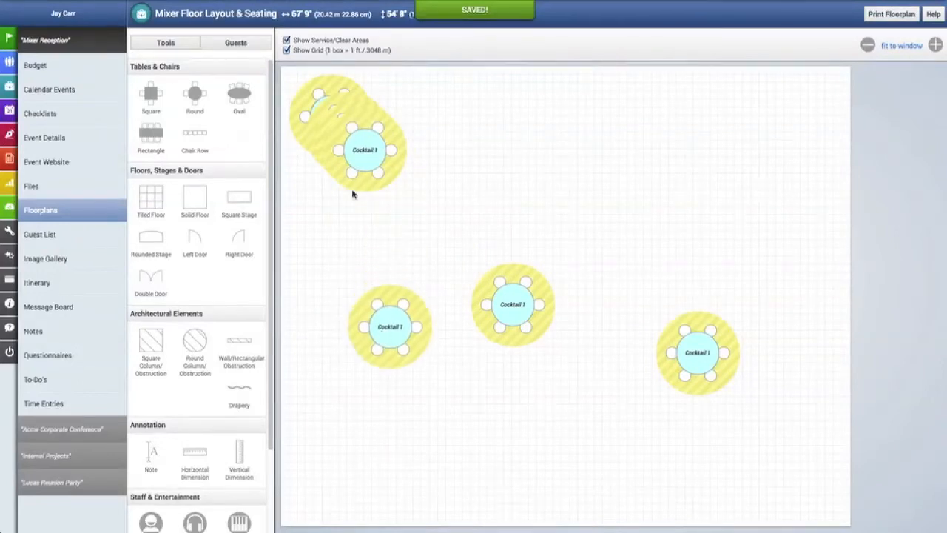
pyautogui.moveTo(364, 171); pyautogui.dragTo(622, 275)
# - Line up the remaining two table copies beside the original along the room's top edge, with service areas touching
pyautogui.moveTo(347, 157); pyautogui.dragTo(525, 228)
pyautogui.moveTo(367, 148); pyautogui.dragTo(432, 129)
pyautogui.moveTo(525, 226); pyautogui.dragTo(488, 126)
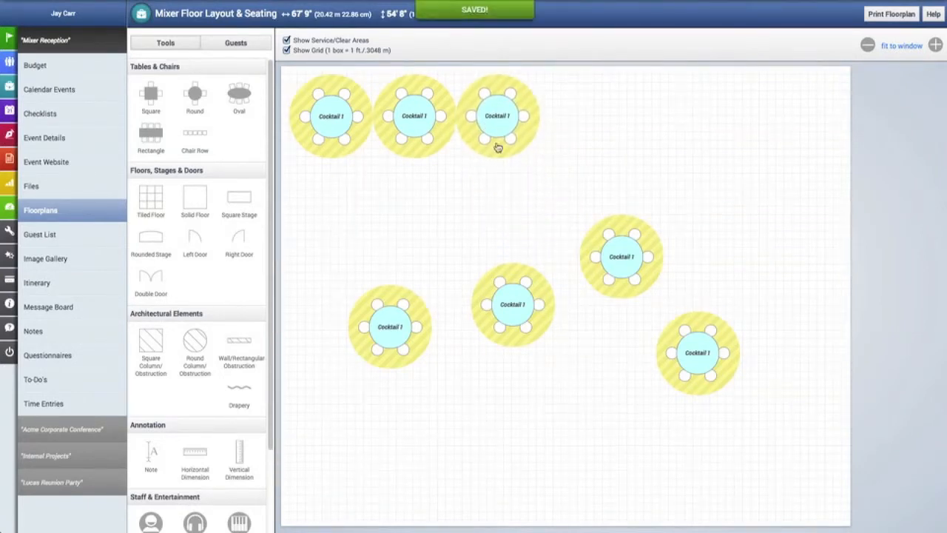
# - Add the remaining four Cocktail 1 copies to the row along the room's top edge, then move the seventh table outside the room
pyautogui.moveTo(635, 257); pyautogui.dragTo(592, 117)
pyautogui.moveTo(694, 339); pyautogui.dragTo(658, 115)
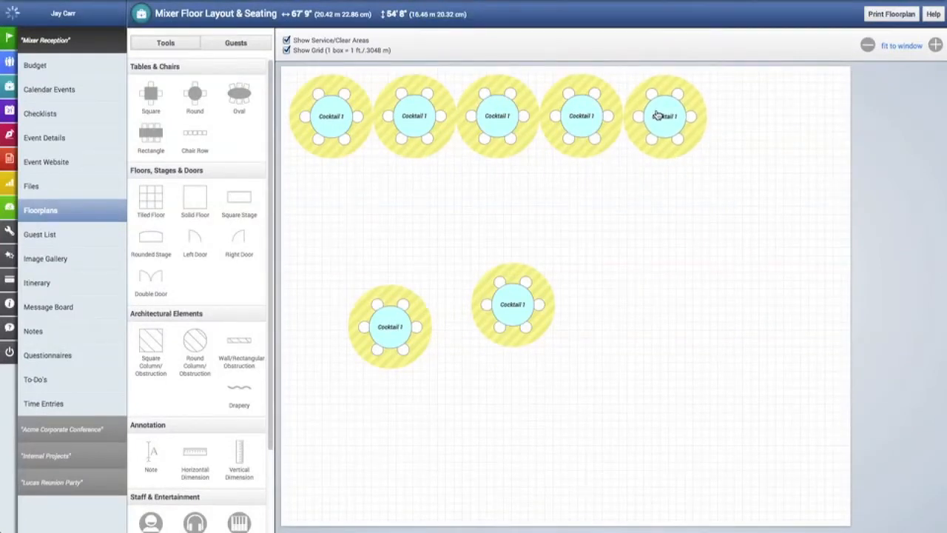
pyautogui.moveTo(510, 306); pyautogui.dragTo(755, 121)
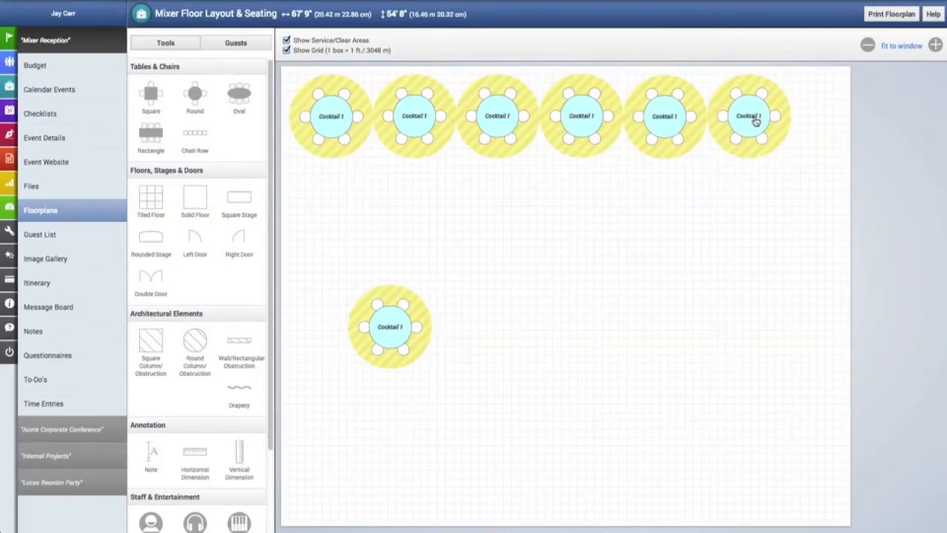
pyautogui.moveTo(391, 335); pyautogui.dragTo(832, 126)
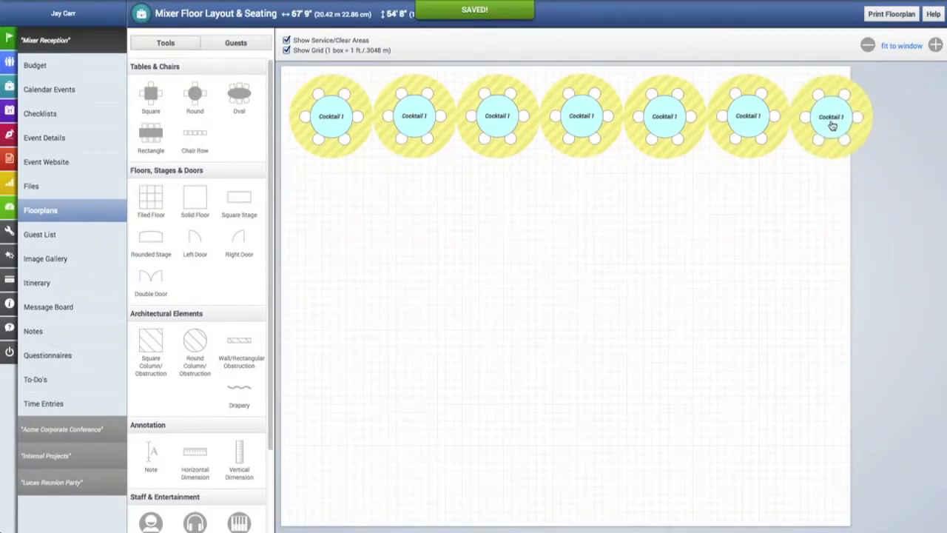
pyautogui.moveTo(841, 123); pyautogui.dragTo(911, 170)
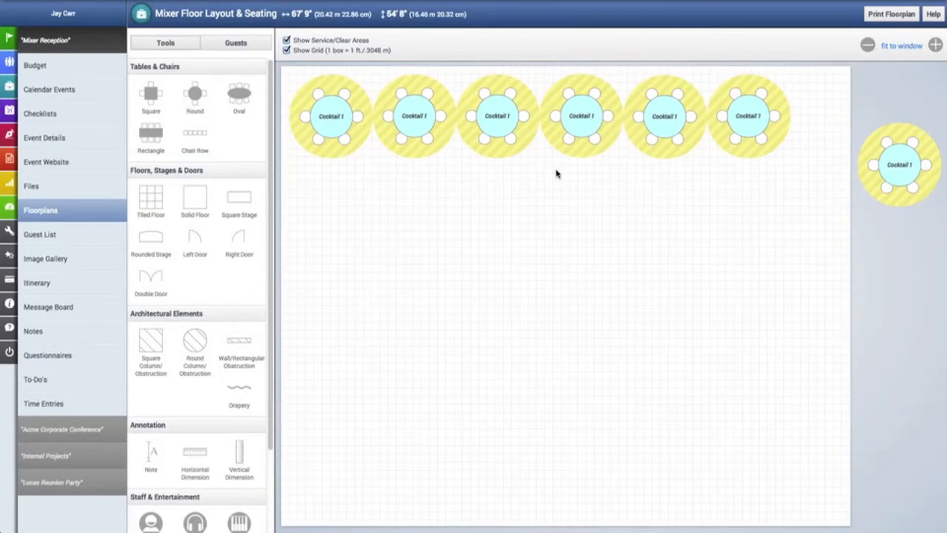
# - Rename the second round table in the row to Cocktail 2, set its color to magenta, and save the changes
pyautogui.click(414, 130)
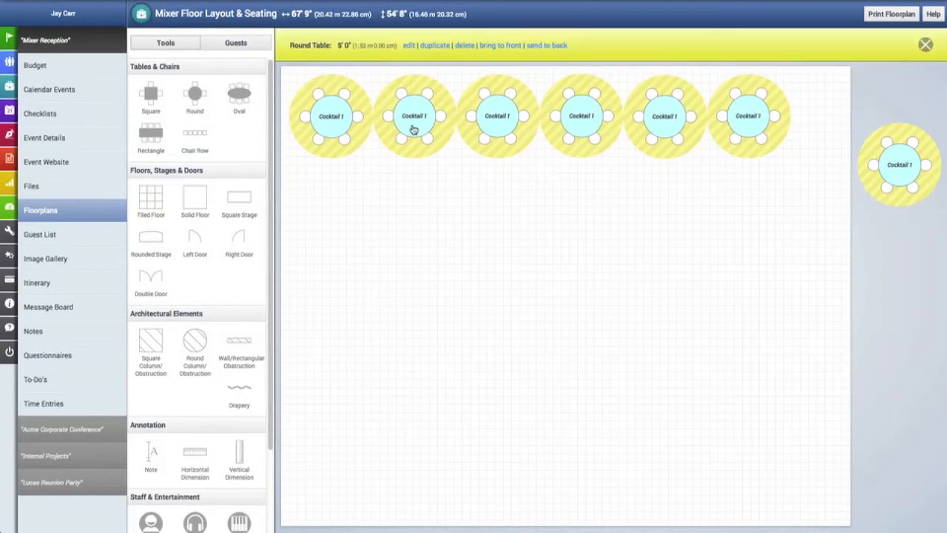
pyautogui.click(411, 47)
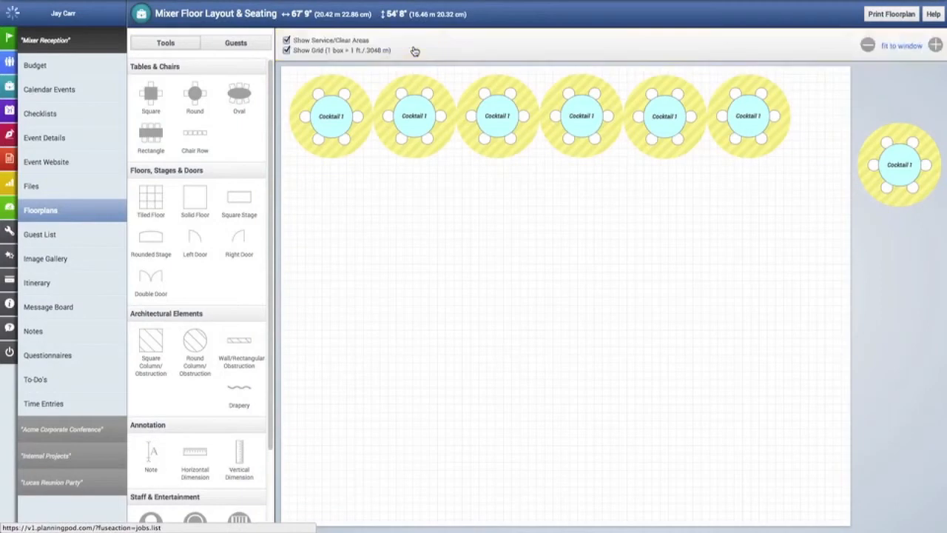
pyautogui.click(357, 100)
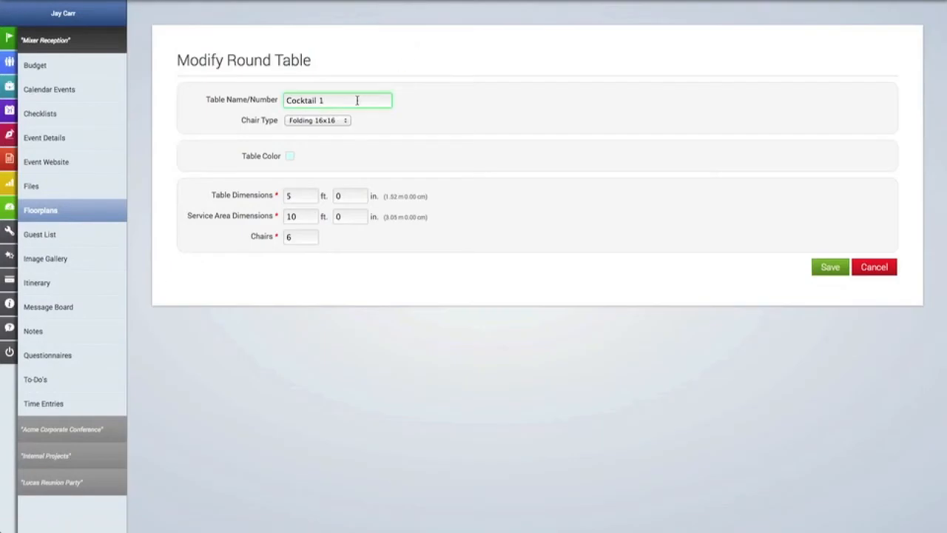
pyautogui.click(289, 157)
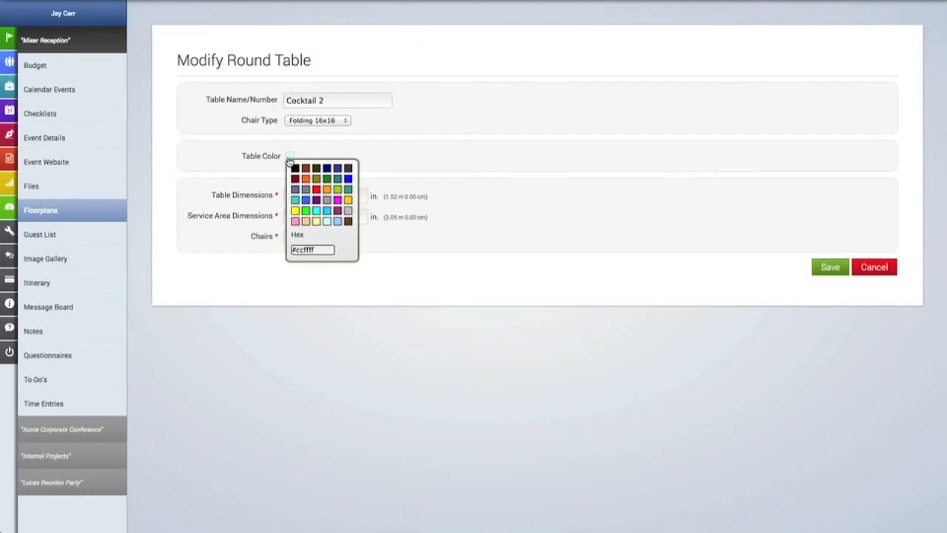
pyautogui.click(338, 200)
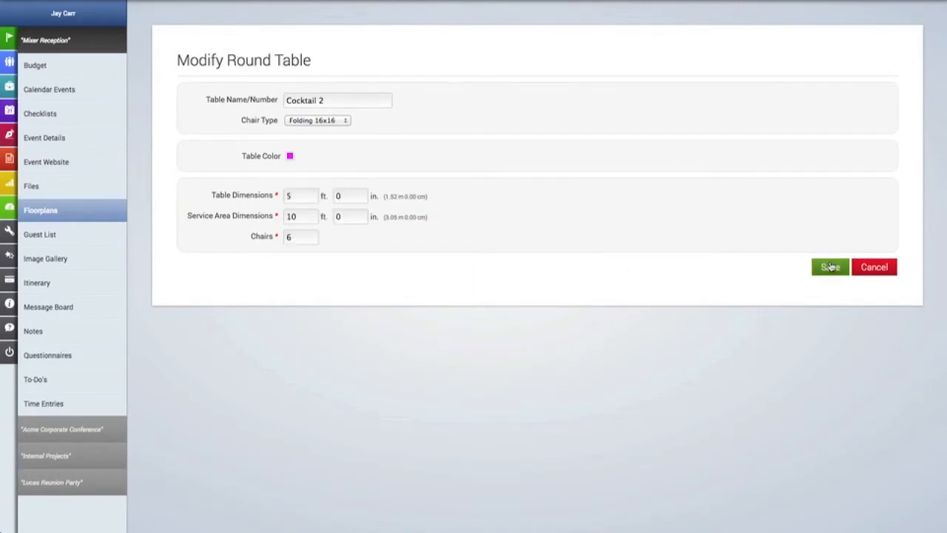
pyautogui.click(830, 267)
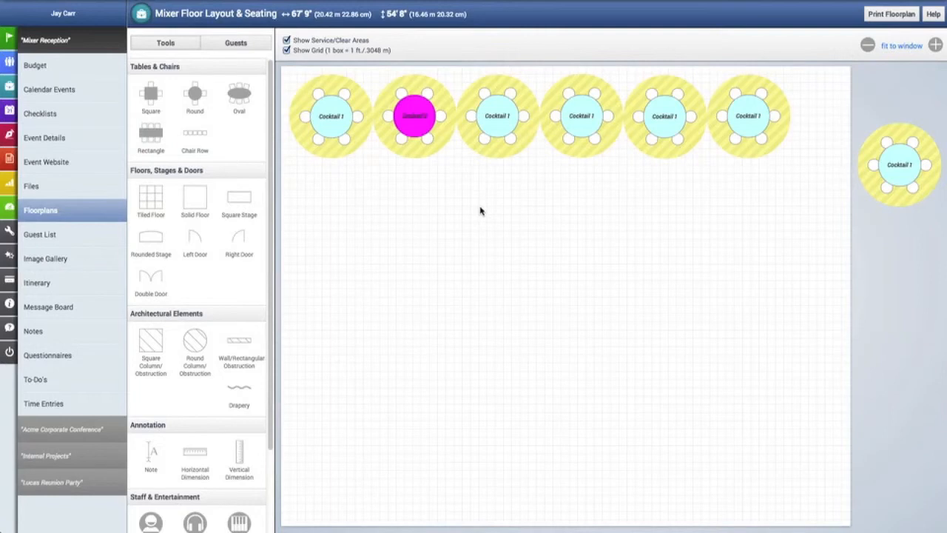
# - Delete the second, fourth and sixth round tables from the top row
pyautogui.click(420, 119)
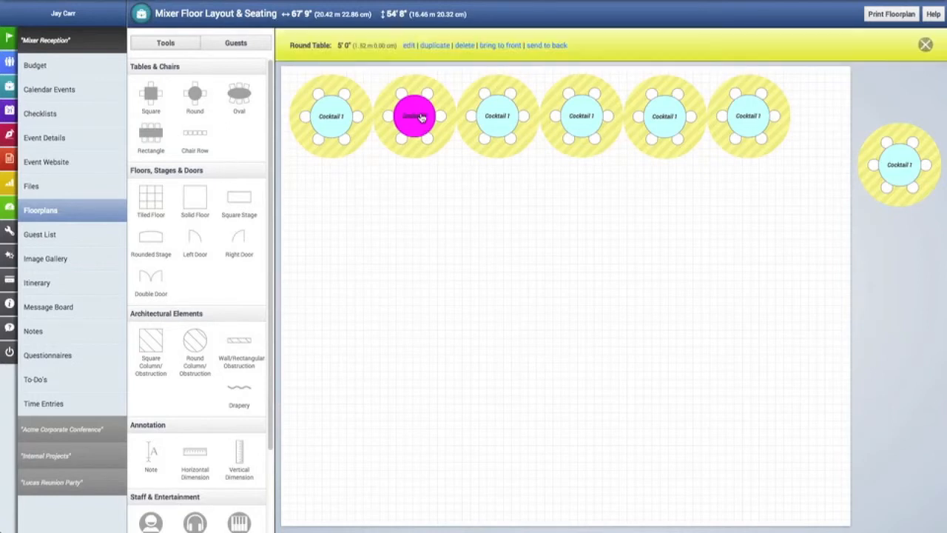
pyautogui.click(465, 45)
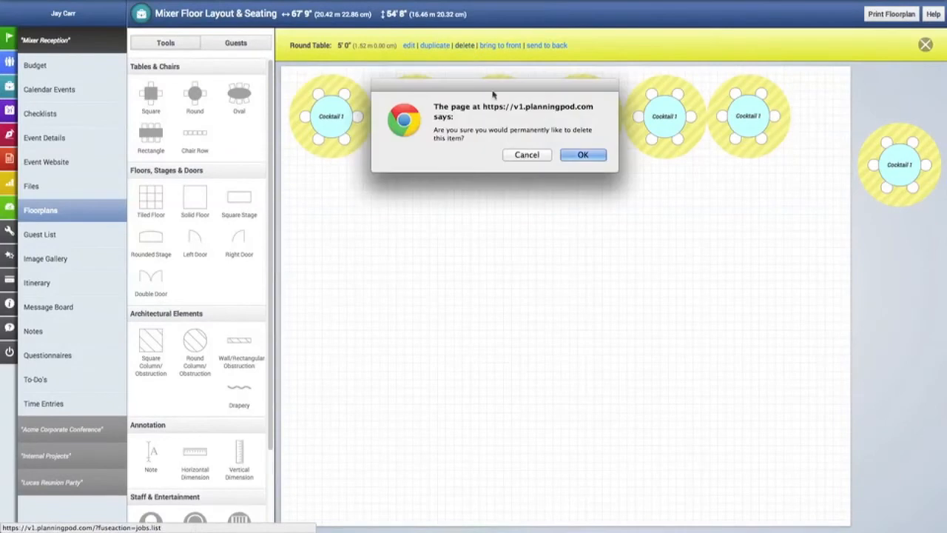
pyautogui.click(585, 155)
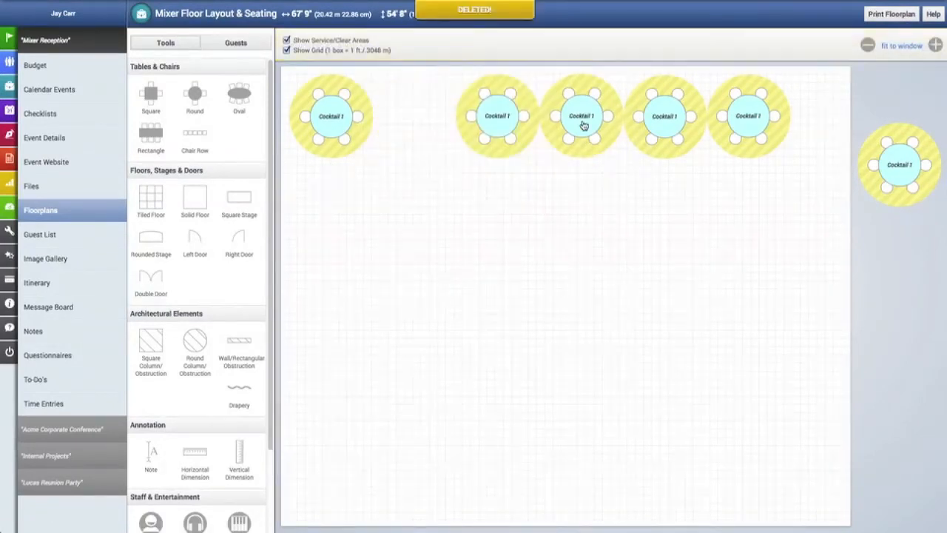
pyautogui.click(584, 126)
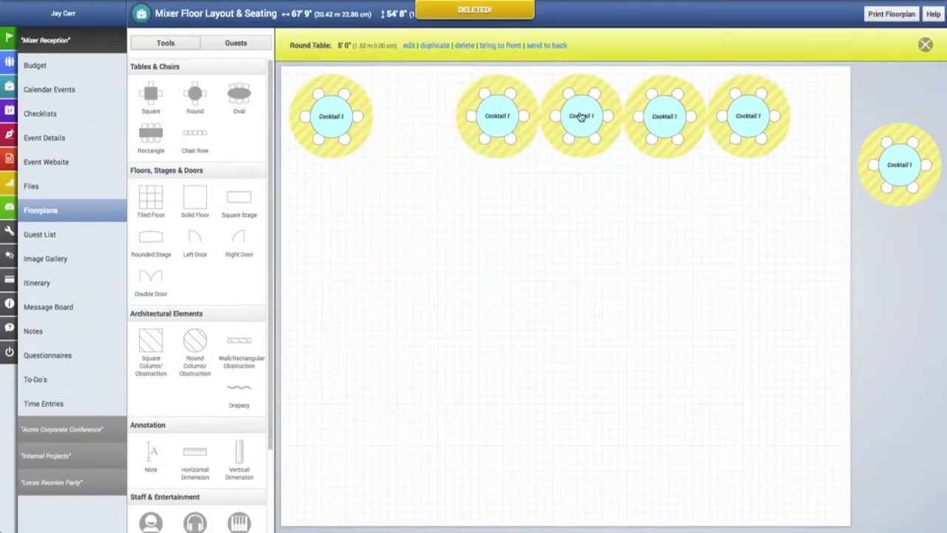
pyautogui.click(466, 46)
pyautogui.click(583, 155)
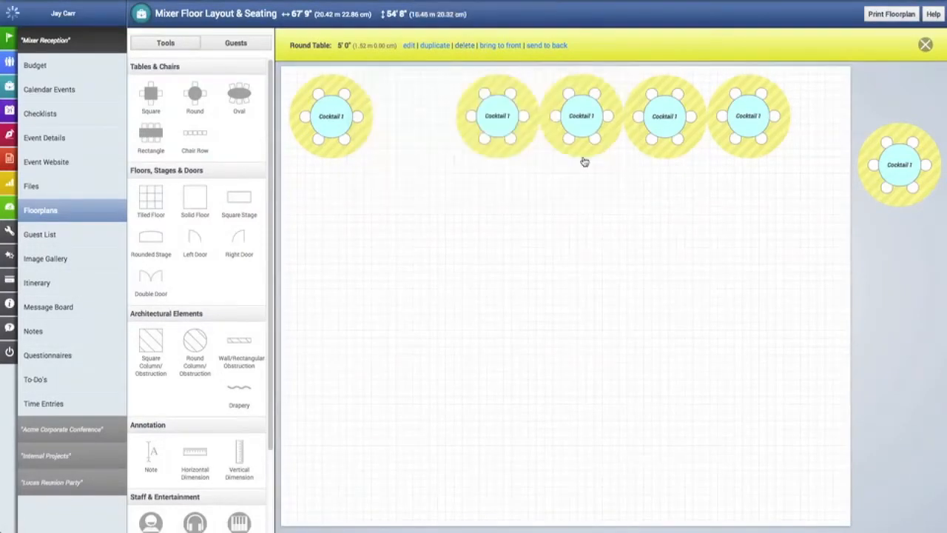
pyautogui.click(756, 115)
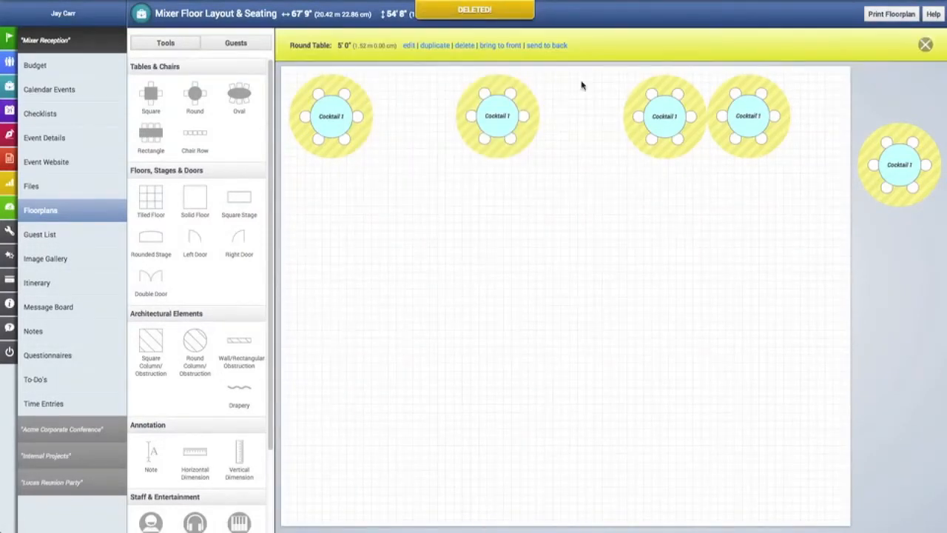
pyautogui.click(465, 46)
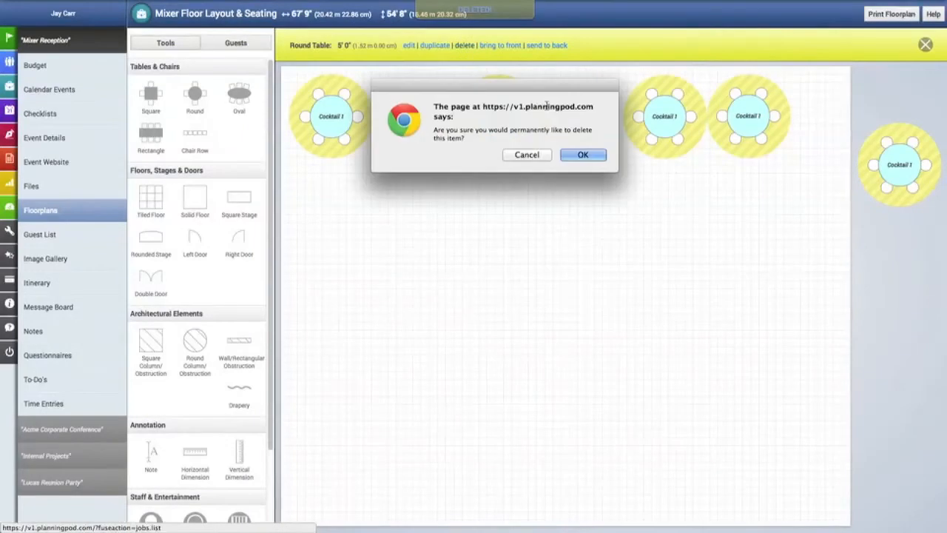
pyautogui.click(583, 154)
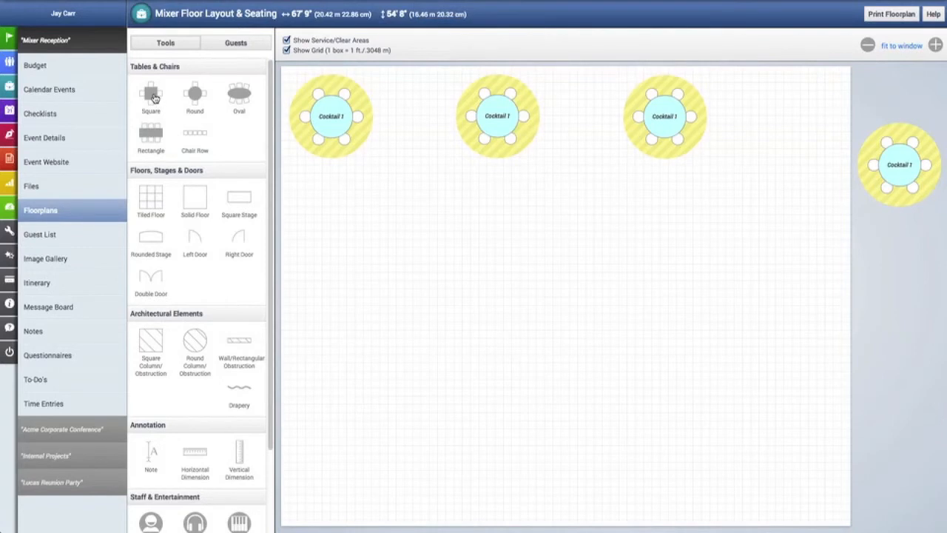
# - Place a square table between the first two round tables, named Cocktail 2, with Folding 16x16 chairs and a light pink table color
pyautogui.moveTo(155, 97); pyautogui.dragTo(414, 119)
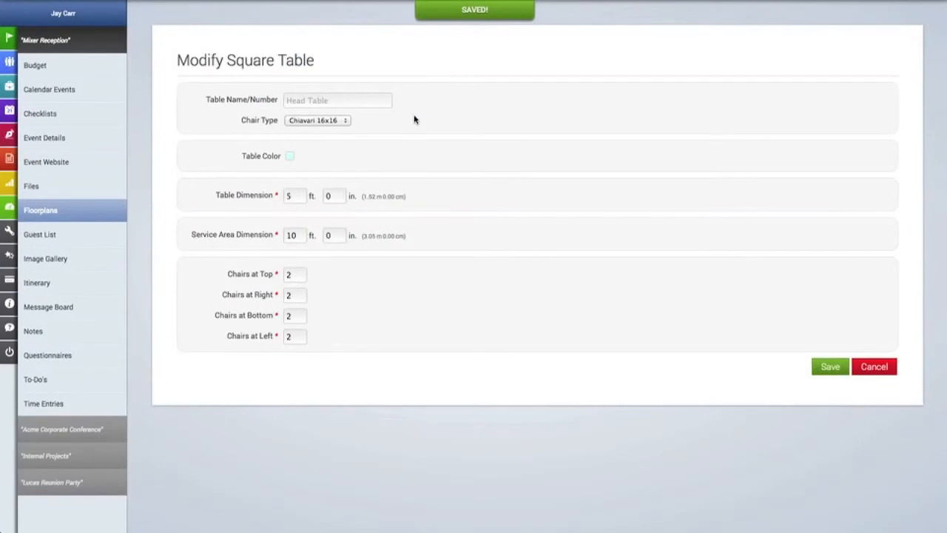
pyautogui.click(335, 103)
pyautogui.write('Cocktail')
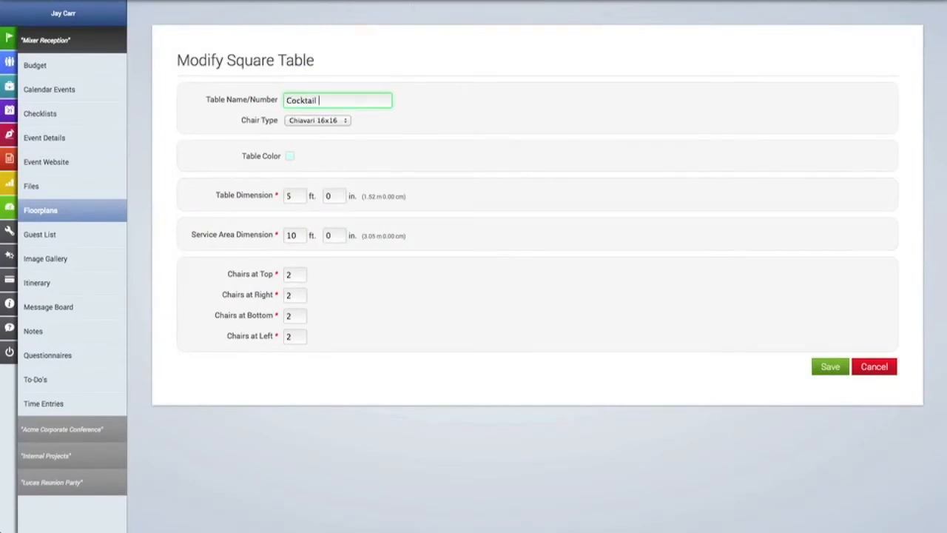
pyautogui.write(' 2')
pyautogui.click(330, 120)
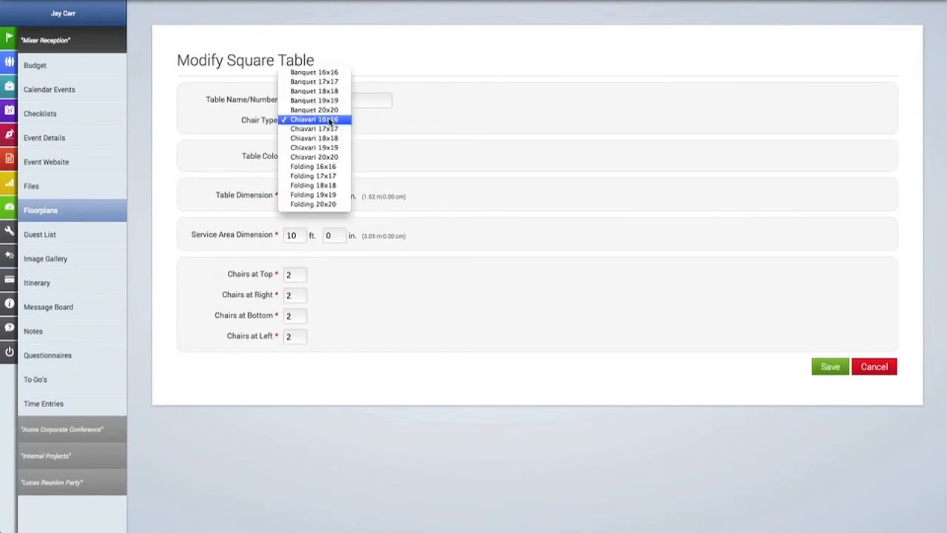
pyautogui.click(324, 166)
pyautogui.click(290, 160)
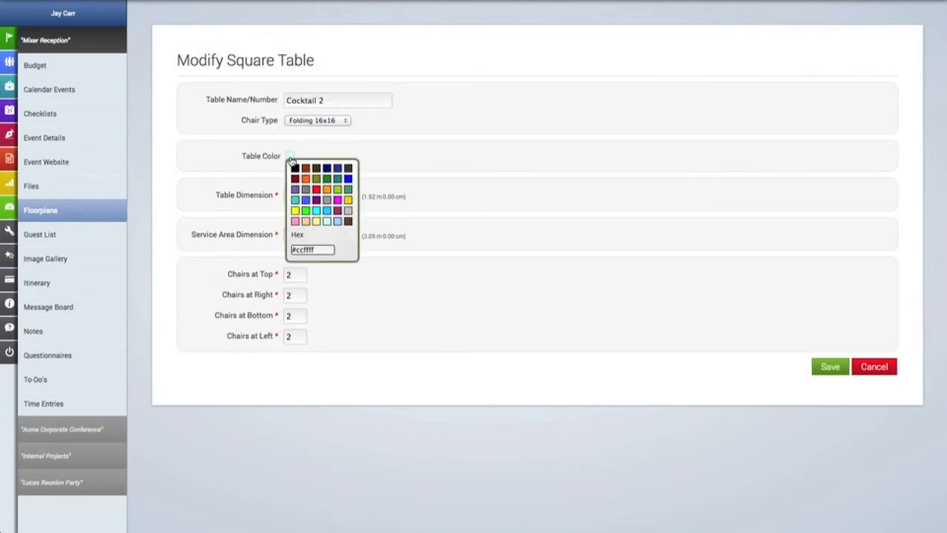
pyautogui.click(295, 222)
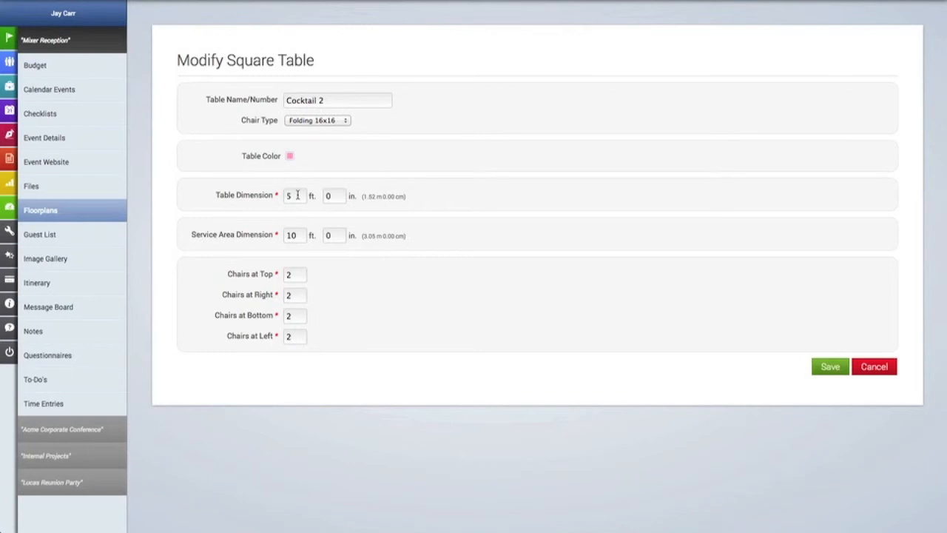
# - Set the square table's dimension to 4 ft and its service area dimension to 9 ft
pyautogui.doubleClick(298, 195)
pyautogui.write('4')
pyautogui.click(322, 212)
pyautogui.doubleClick(300, 236)
pyautogui.write('9')
pyautogui.click(342, 265)
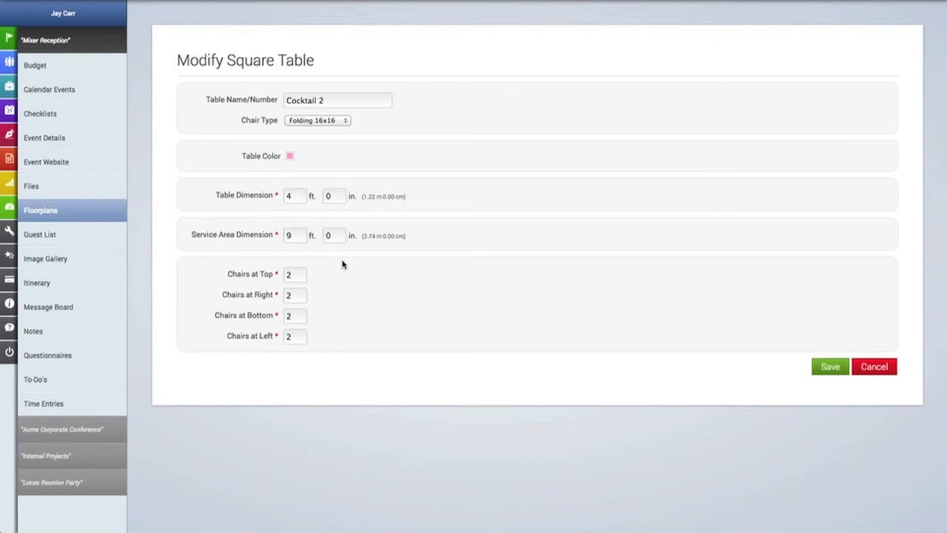
# - Set the square table to 1 chair each at top, right, bottom and left, and save the table
pyautogui.doubleClick(291, 274)
pyautogui.write('1')
pyautogui.doubleClick(295, 296)
pyautogui.write('1')
pyautogui.doubleClick(292, 316)
pyautogui.write('1')
pyautogui.doubleClick(290, 337)
pyautogui.write('1')
pyautogui.click(825, 368)
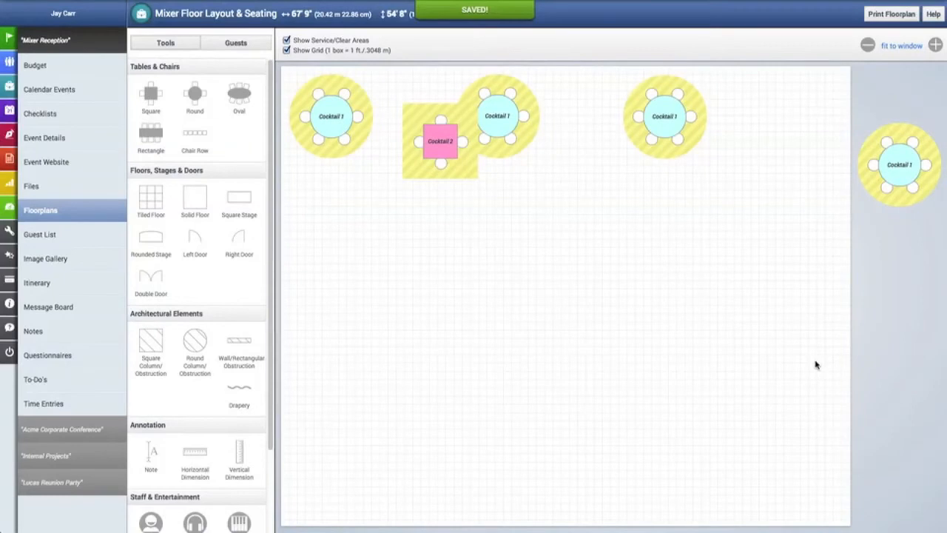
# - Center the square Cocktail 2 table between the first two round tables and rotate it 45°
pyautogui.moveTo(466, 148); pyautogui.dragTo(439, 127)
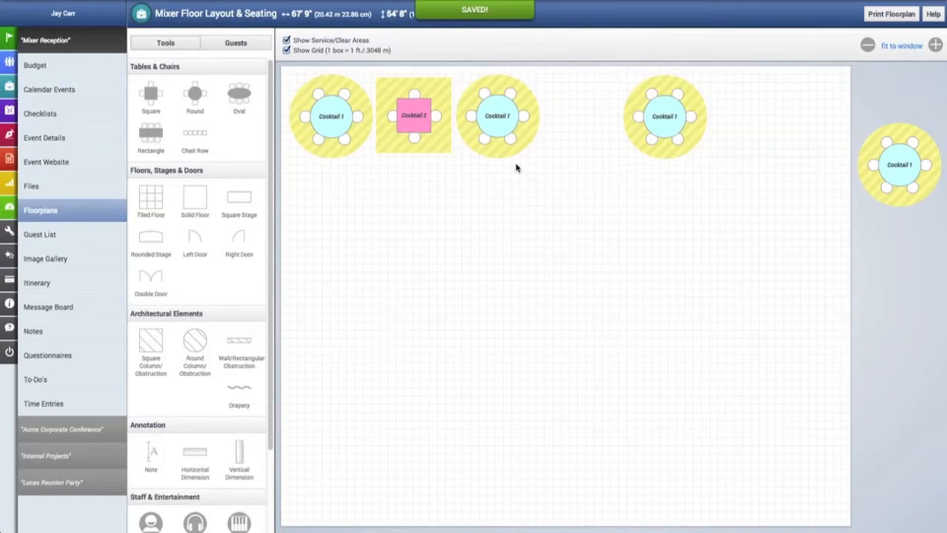
pyautogui.click(419, 130)
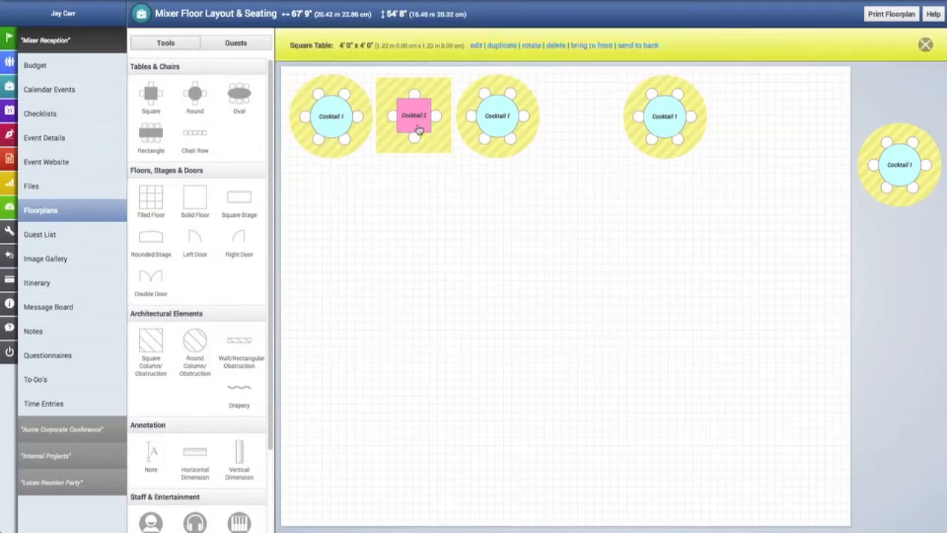
pyautogui.click(532, 46)
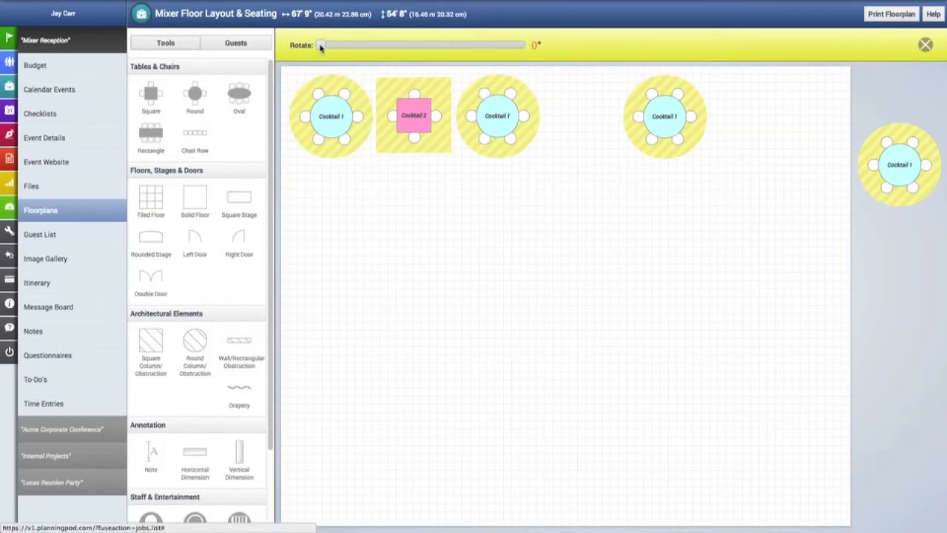
pyautogui.moveTo(321, 46); pyautogui.dragTo(343, 45)
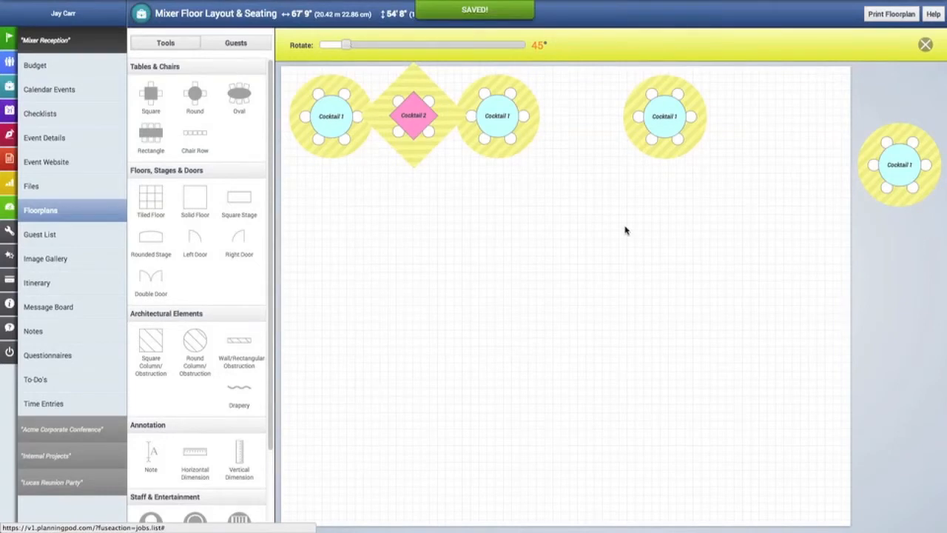
pyautogui.click(925, 48)
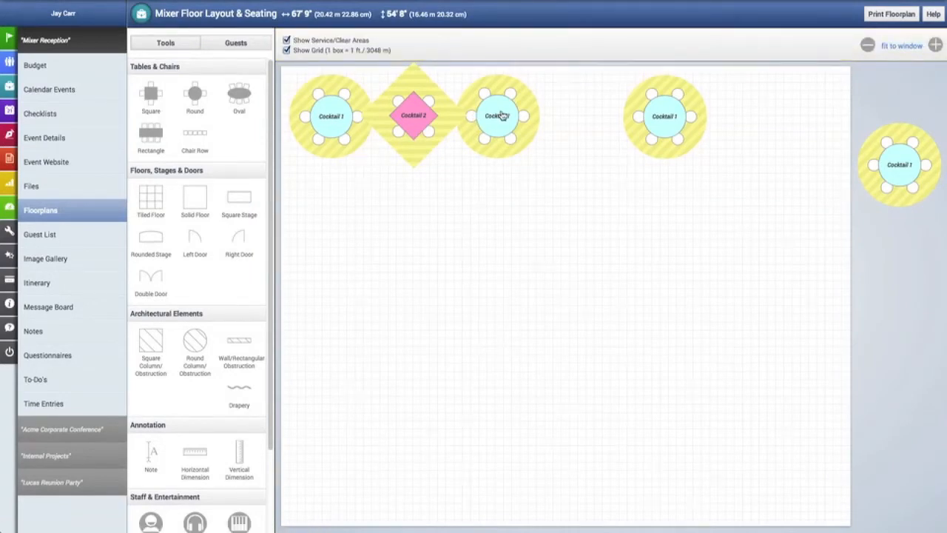
# - Shift the second and third round tables farther along the top row and move the rotated square table clear of the first table's service area
pyautogui.moveTo(501, 119); pyautogui.dragTo(550, 123)
pyautogui.moveTo(658, 120); pyautogui.dragTo(704, 122)
pyautogui.moveTo(422, 116); pyautogui.dragTo(434, 116)
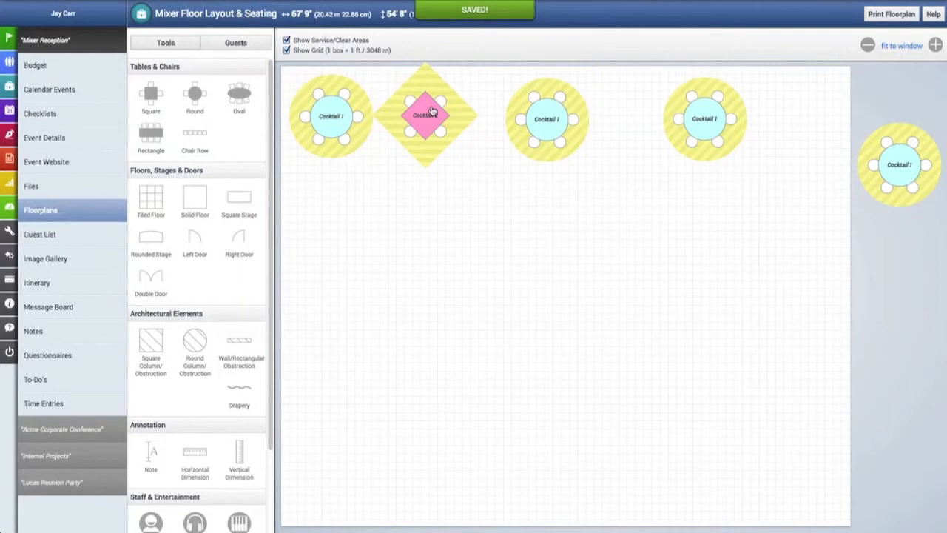
# - Duplicate the rotated square Cocktail 2 table with 2 copies
pyautogui.click(433, 111)
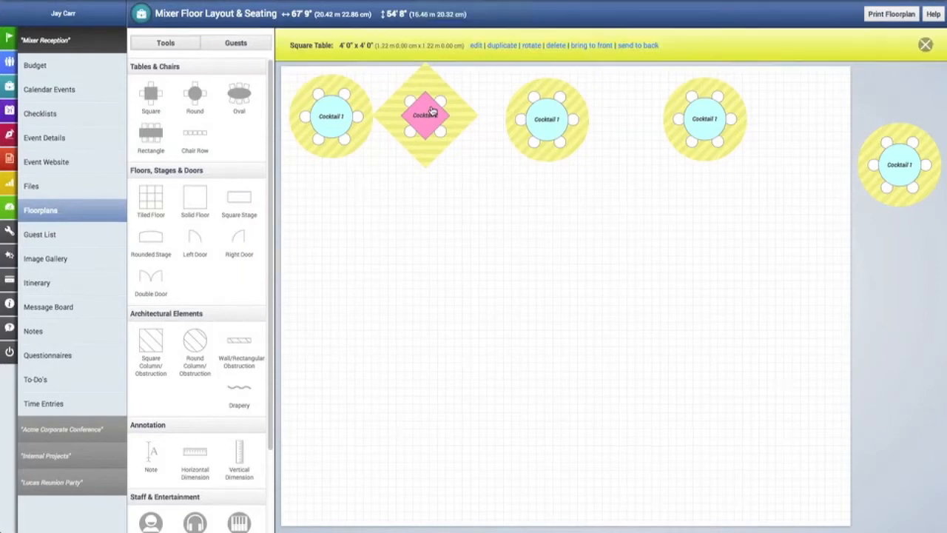
pyautogui.click(510, 47)
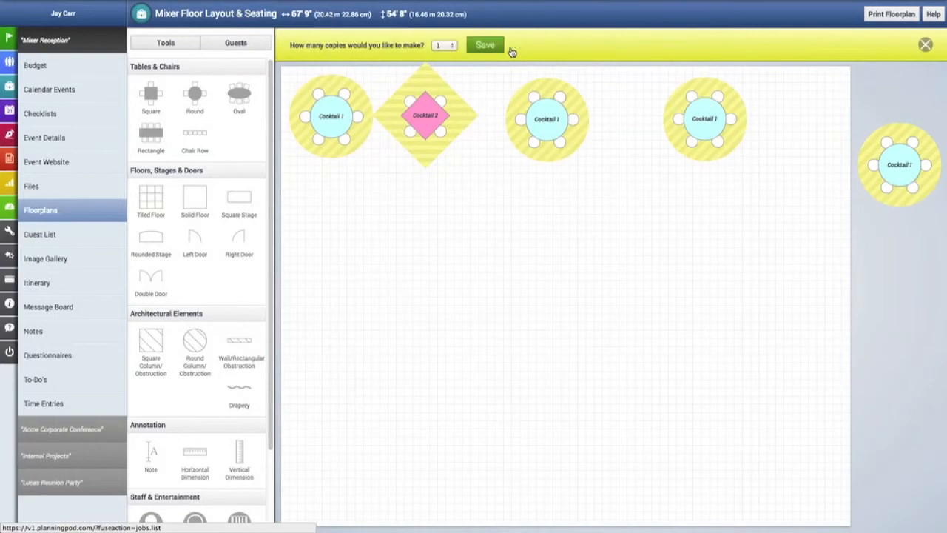
pyautogui.click(448, 48)
pyautogui.click(449, 54)
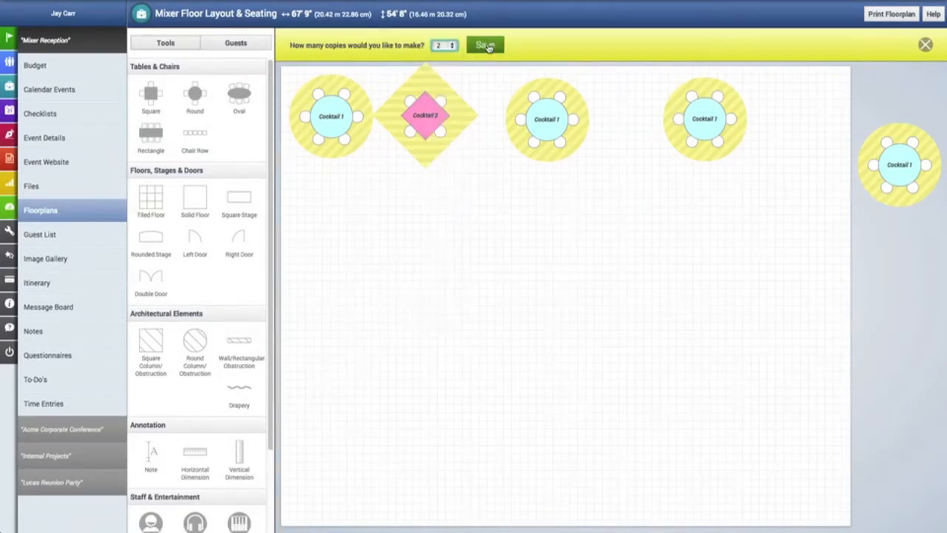
pyautogui.click(486, 46)
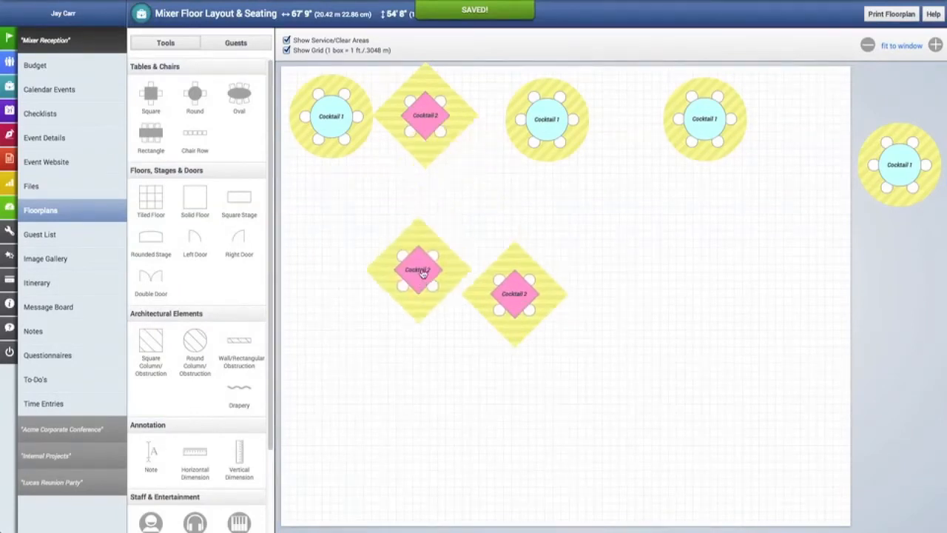
# - Line up the round and rotated square tables in one alternating row along the top wall, with their service areas touching
pyautogui.moveTo(553, 125); pyautogui.dragTo(525, 119)
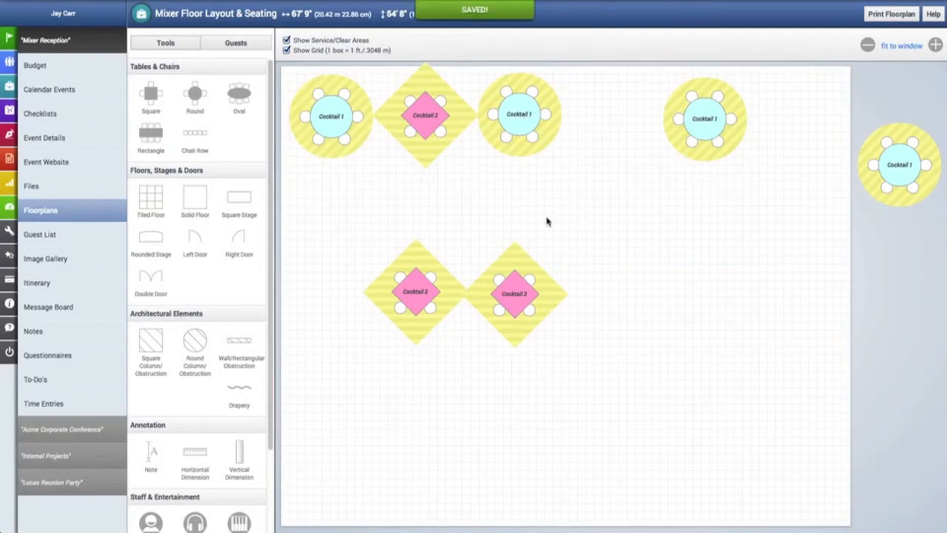
pyautogui.moveTo(503, 311); pyautogui.dragTo(605, 126)
pyautogui.moveTo(702, 123); pyautogui.dragTo(707, 118)
pyautogui.moveTo(425, 291); pyautogui.dragTo(817, 117)
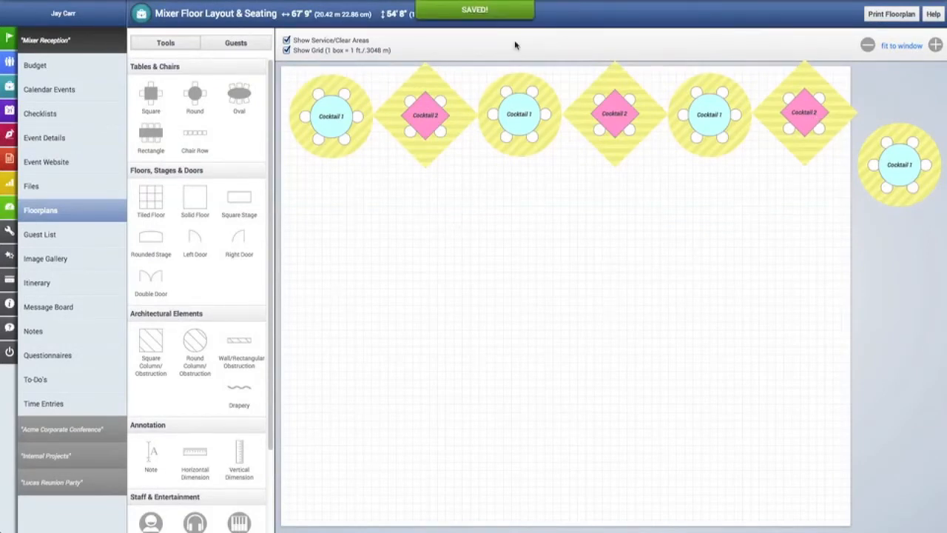
# - Hide the service/clear areas and the grid, and show both again
pyautogui.click(287, 41)
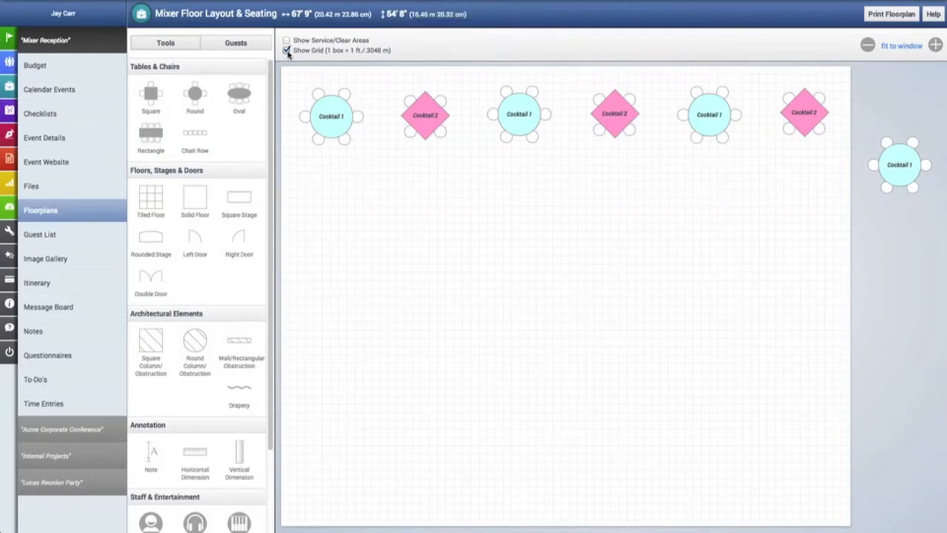
pyautogui.click(286, 50)
pyautogui.click(286, 51)
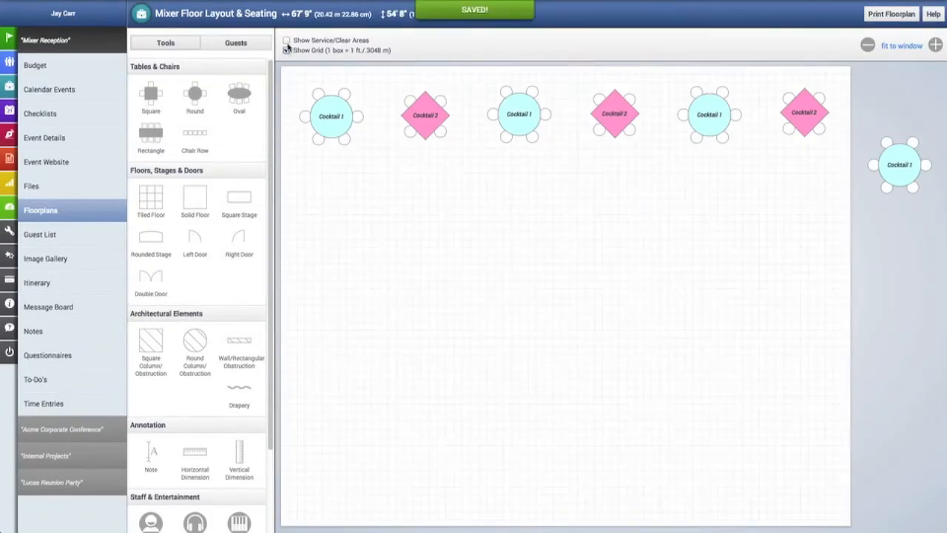
pyautogui.click(287, 41)
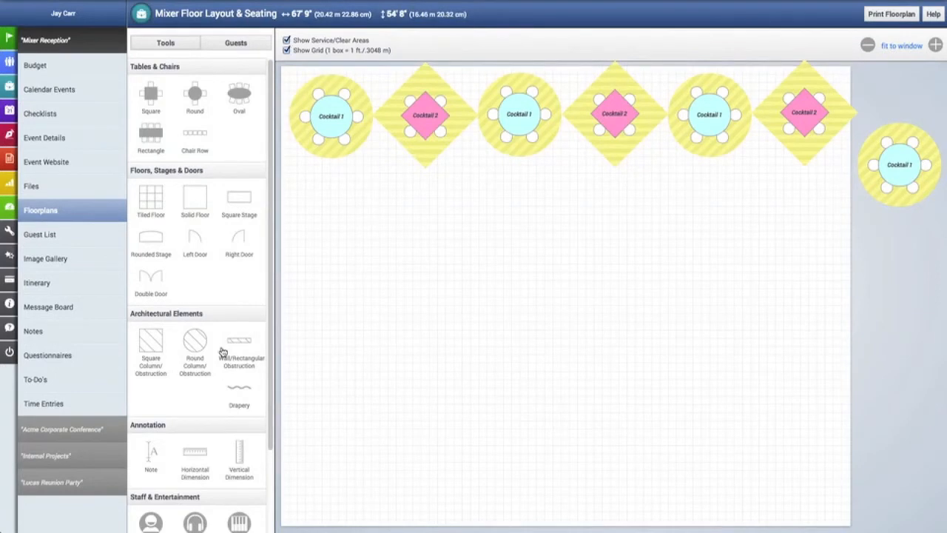
# - Add a horizontal dimension about 5 ft long, measure the gap between the first round and square tables, and move it clear of them
pyautogui.scroll(-3, 224, 351)
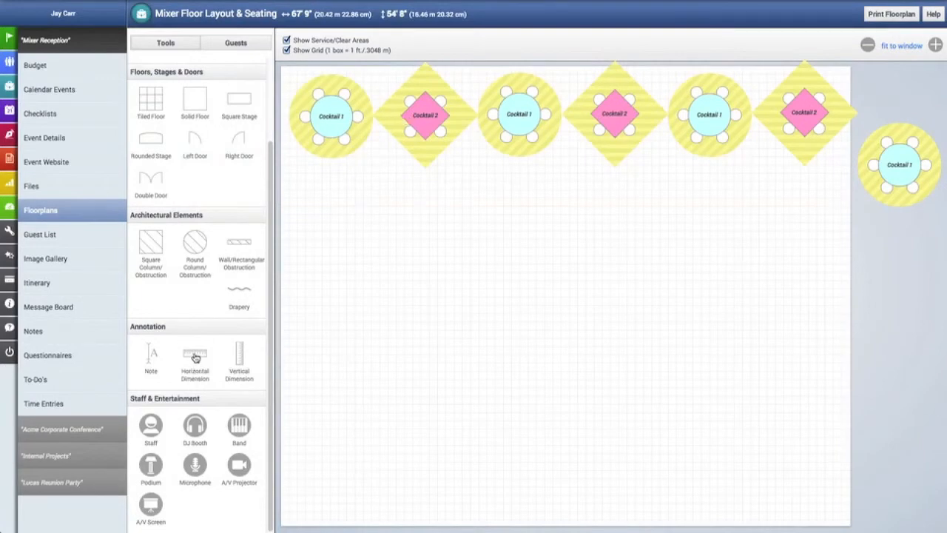
pyautogui.moveTo(195, 357); pyautogui.dragTo(397, 211)
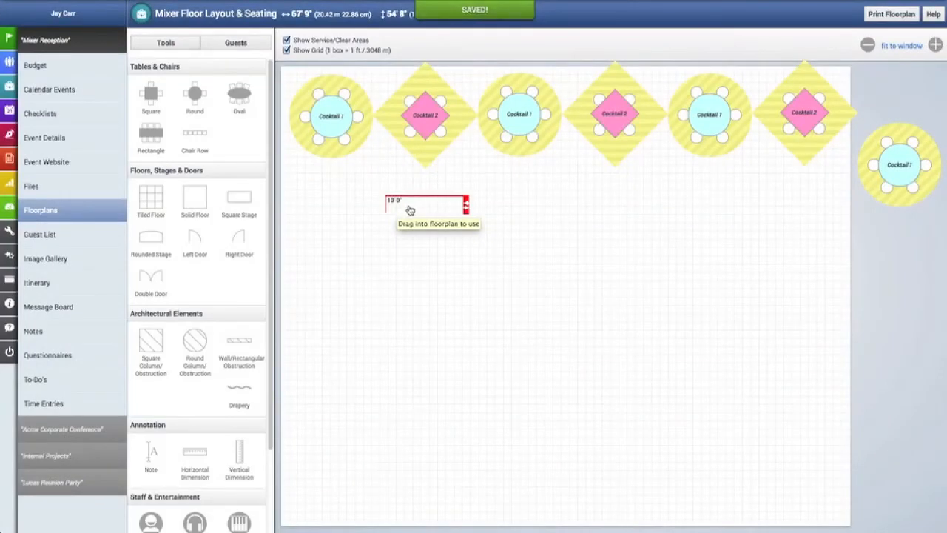
pyautogui.moveTo(420, 208); pyautogui.dragTo(398, 210)
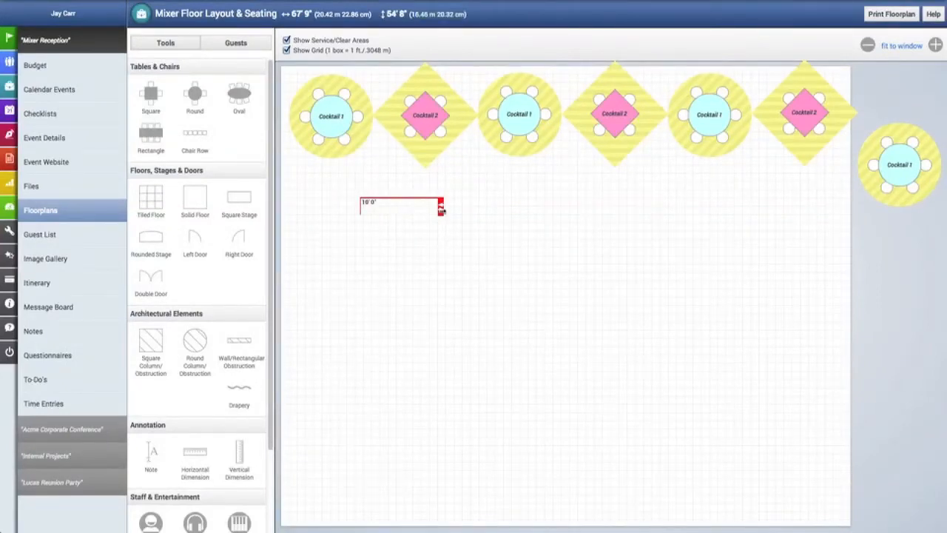
pyautogui.moveTo(441, 210); pyautogui.dragTo(379, 121)
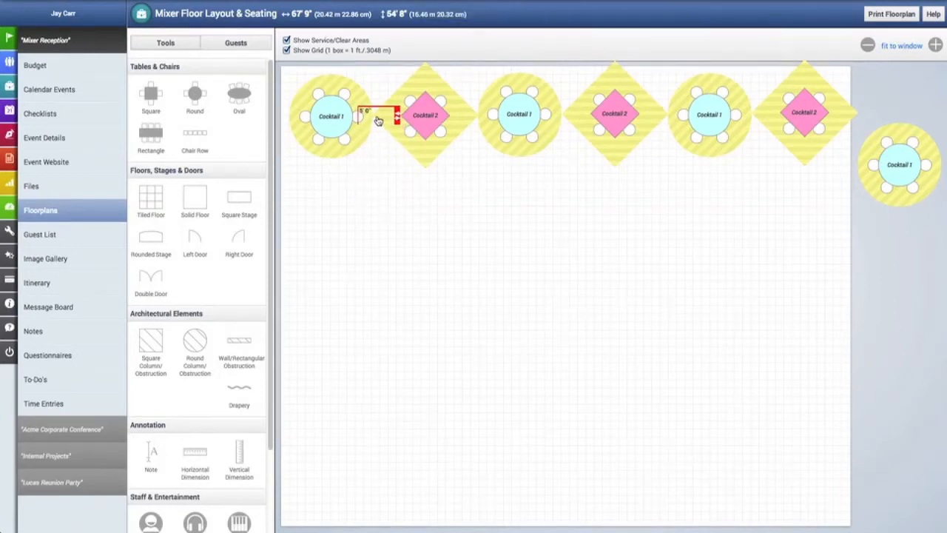
pyautogui.moveTo(378, 121); pyautogui.dragTo(780, 219)
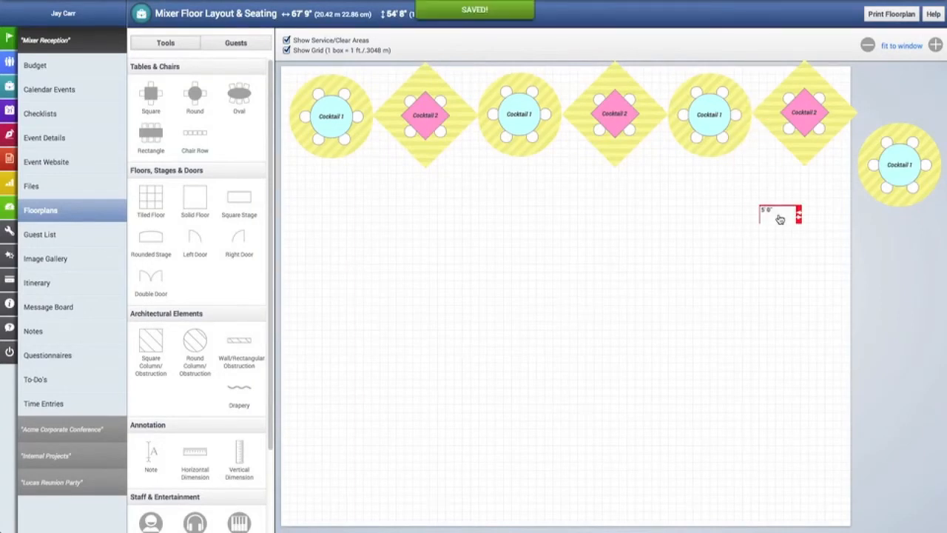
# - Add a vertical dimension about 2 ft 6 in long and set both dimensions aside outside the room
pyautogui.moveTo(240, 463); pyautogui.dragTo(420, 244)
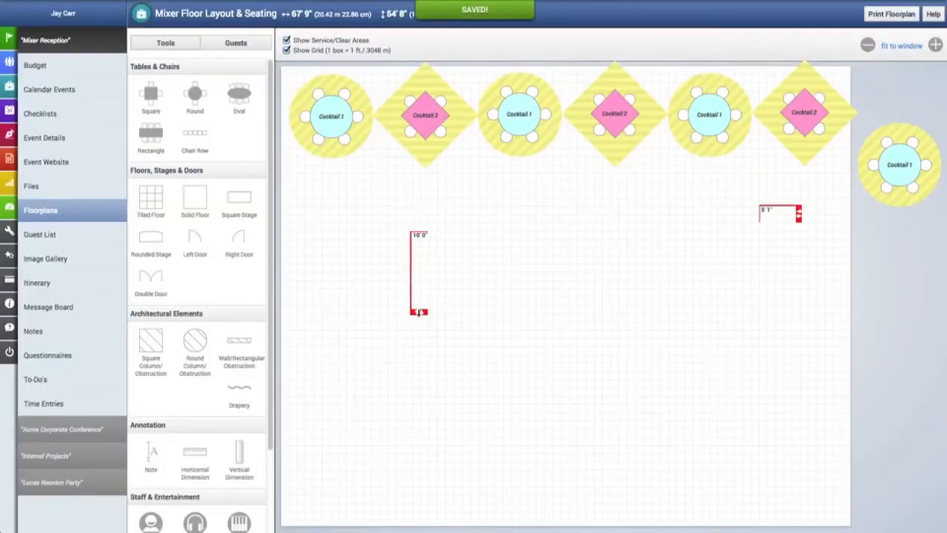
pyautogui.moveTo(419, 313); pyautogui.dragTo(419, 259)
pyautogui.moveTo(419, 253); pyautogui.dragTo(419, 249)
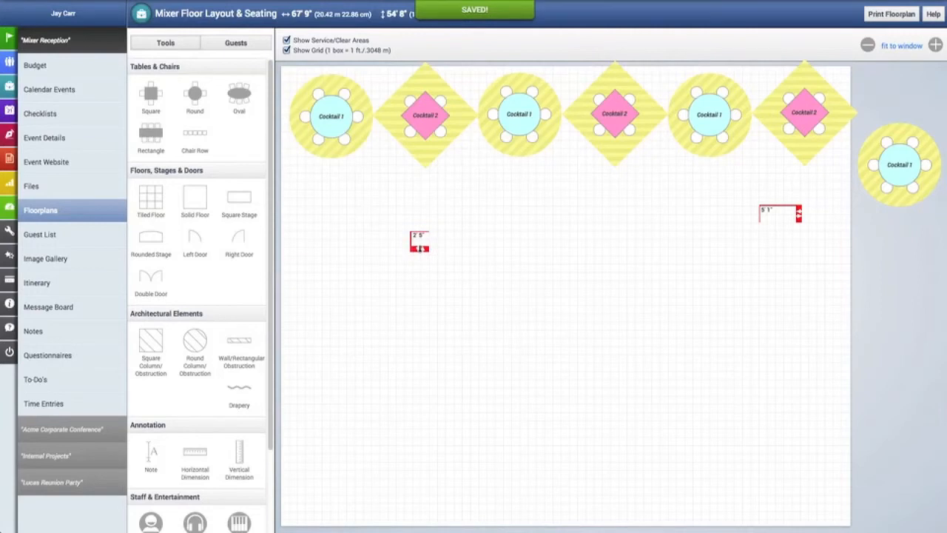
pyautogui.moveTo(418, 237); pyautogui.dragTo(885, 305)
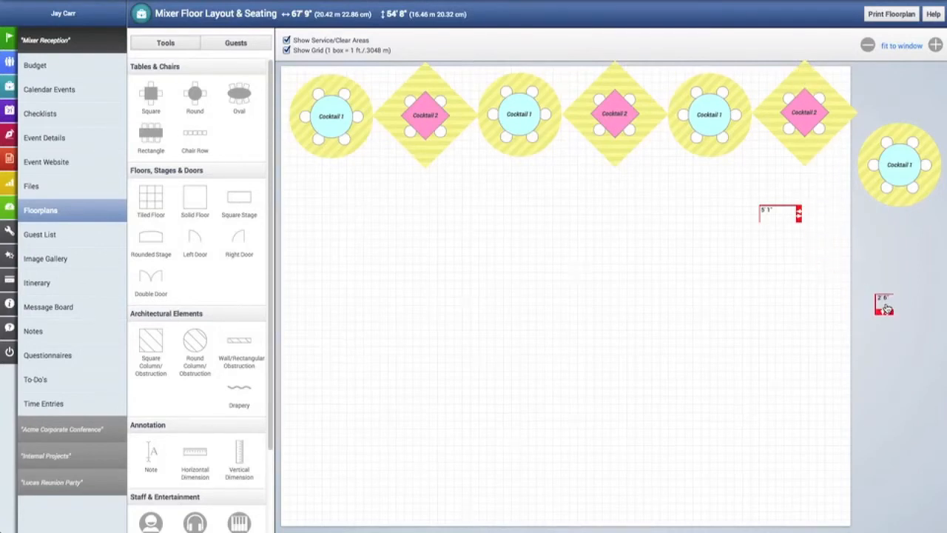
pyautogui.moveTo(777, 218); pyautogui.dragTo(887, 238)
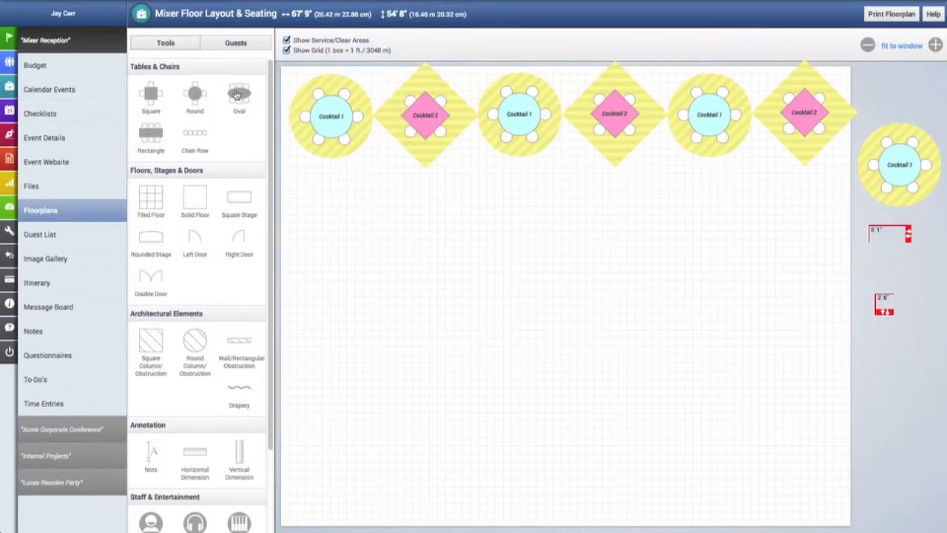
# - Add an oval table named Display Table with Folding 16x16 chairs and a golden yellow table color
pyautogui.moveTo(237, 94); pyautogui.dragTo(804, 206)
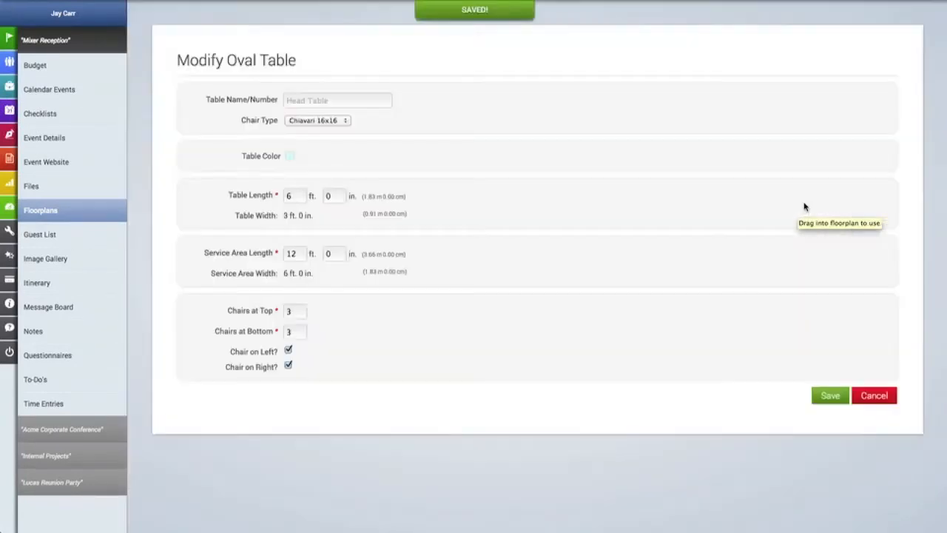
pyautogui.click(343, 101)
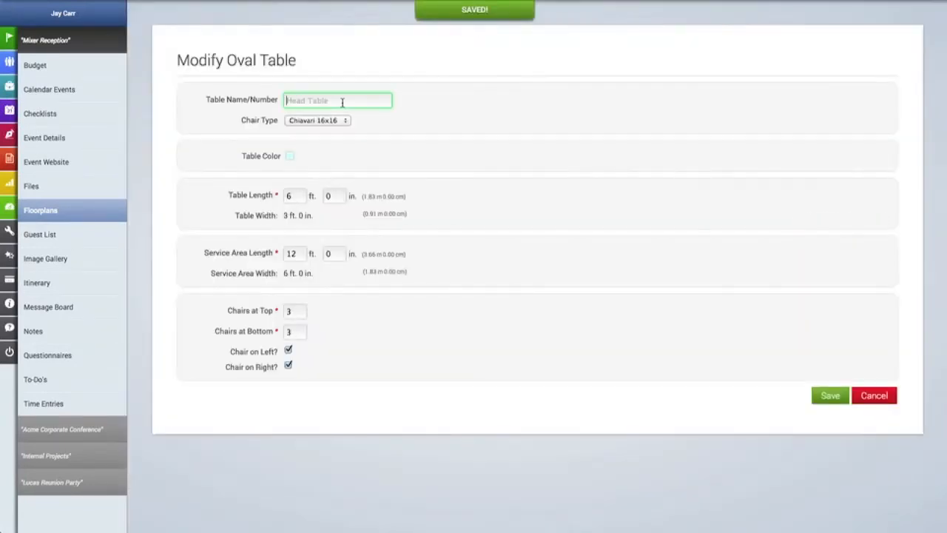
pyautogui.write('Display Table')
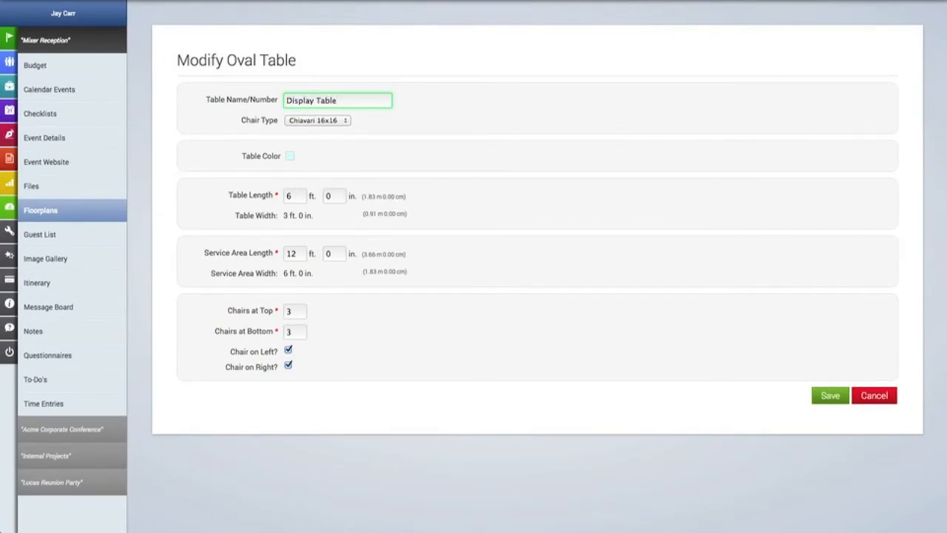
pyautogui.click(316, 120)
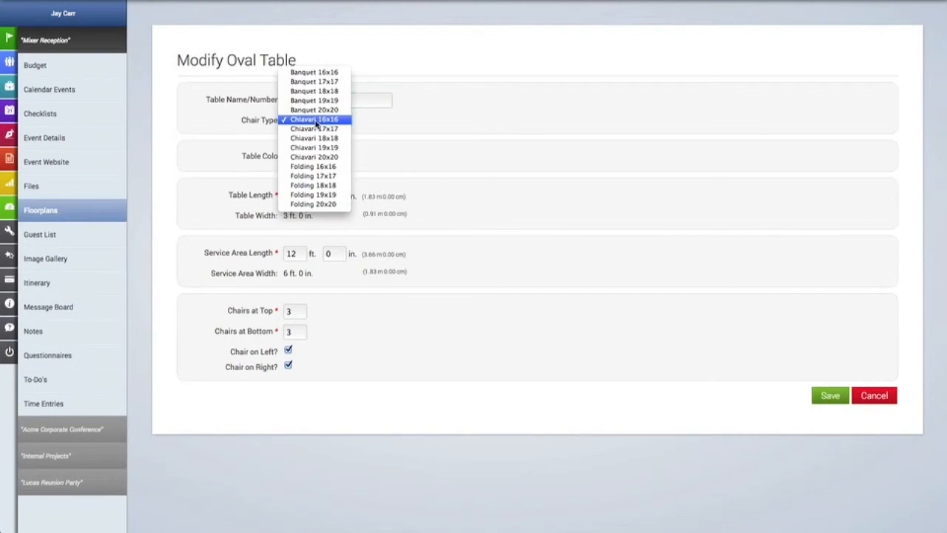
pyautogui.click(318, 167)
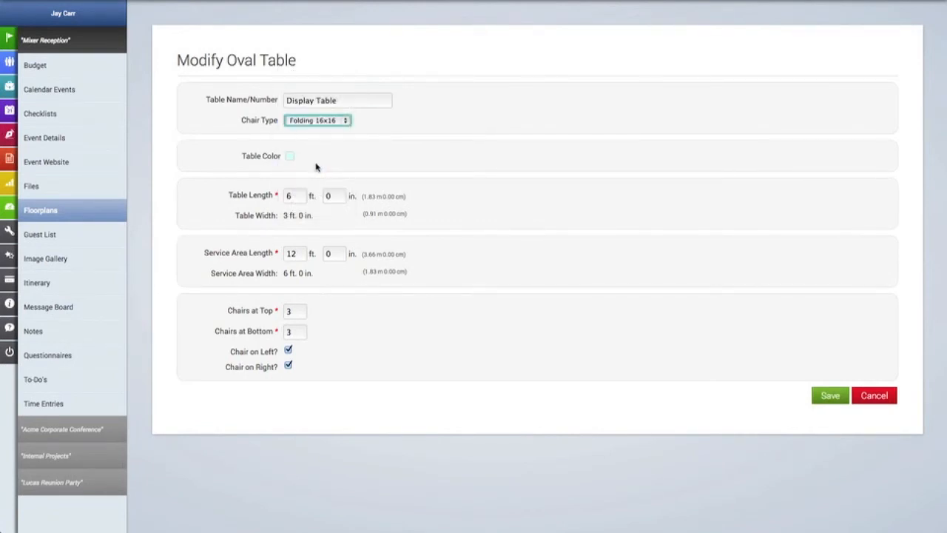
pyautogui.click(291, 157)
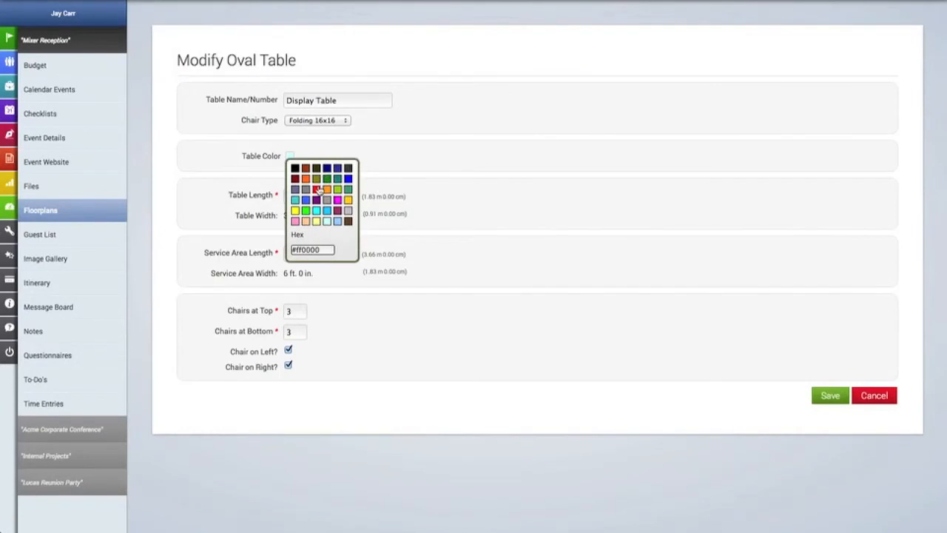
pyautogui.click(348, 200)
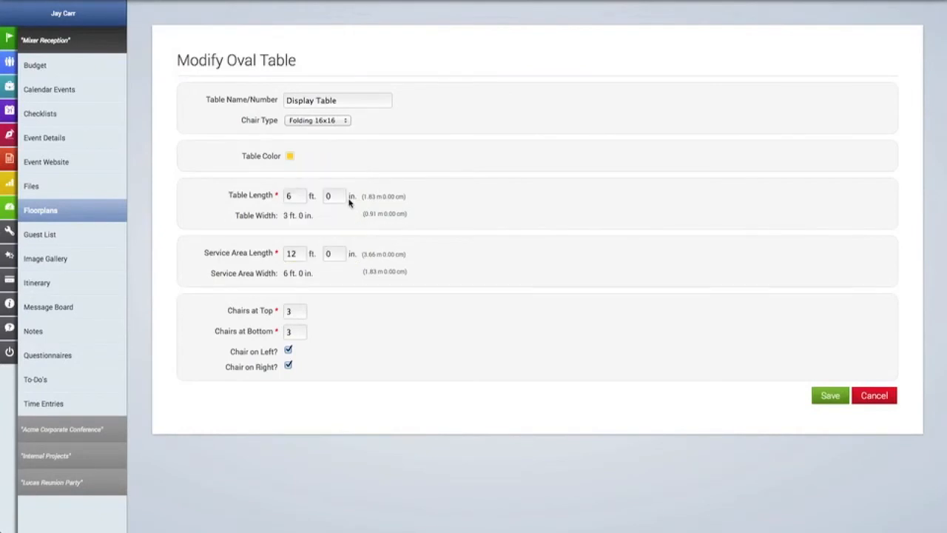
# - Set the oval table's length to 8 ft and its service area length to 16 ft
pyautogui.moveTo(300, 197); pyautogui.dragTo(279, 197)
pyautogui.write('8')
pyautogui.click(305, 216)
pyautogui.click(298, 256)
pyautogui.doubleClick(291, 255)
pyautogui.write('16')
pyautogui.click(298, 276)
# - Set the oval table to 1 chair at the top and 0 at the bottom, and save it
pyautogui.click(301, 313)
pyautogui.moveTo(294, 311); pyautogui.dragTo(287, 312)
pyautogui.write('1')
pyautogui.press('Tab')
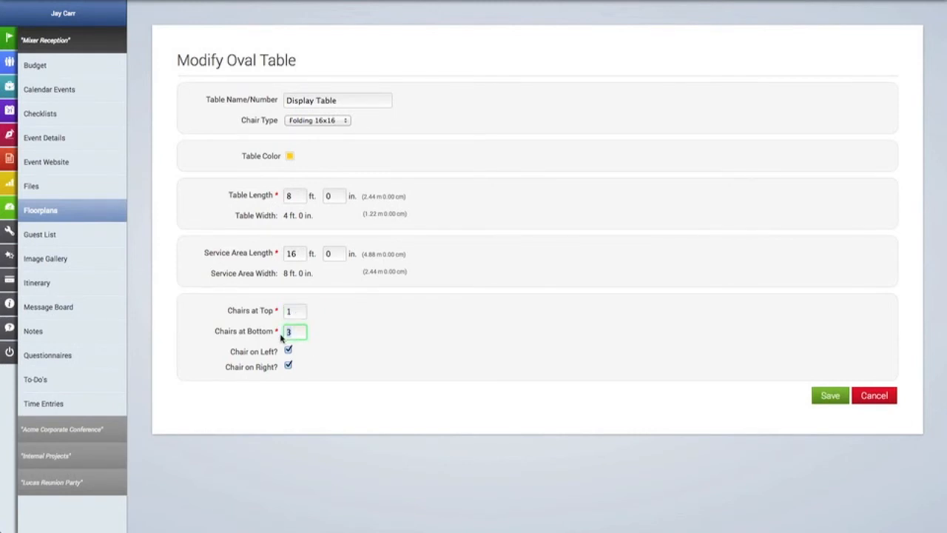
pyautogui.write('0')
pyautogui.click(319, 351)
pyautogui.click(289, 351)
pyautogui.click(289, 351)
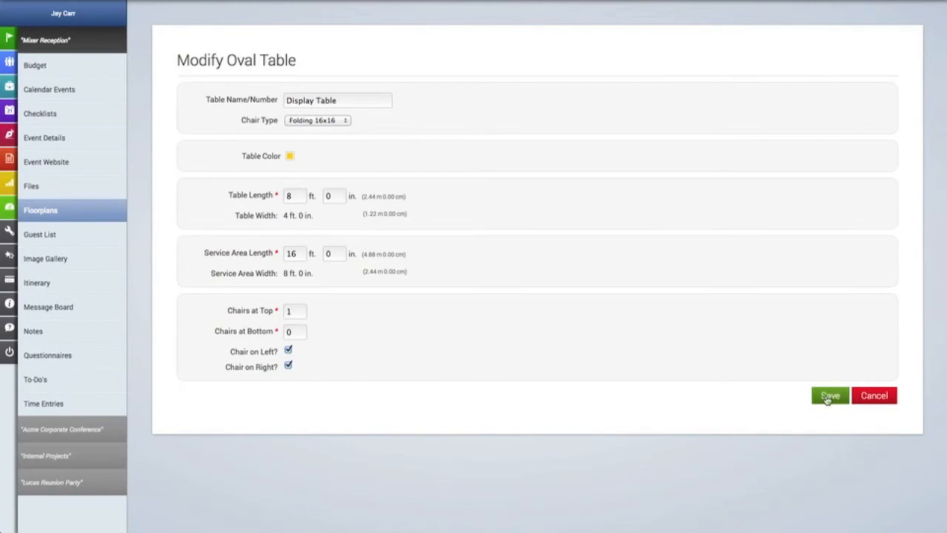
pyautogui.click(829, 397)
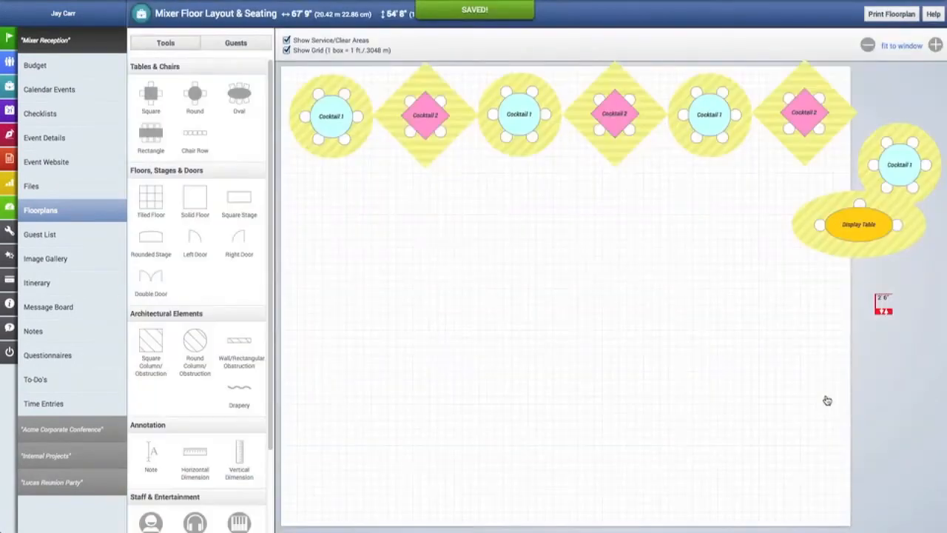
# - Move the Display Table inside the room below the top row and remove its left and right chairs
pyautogui.moveTo(860, 222)
pyautogui.mouseDown()
pyautogui.moveTo(776, 225)
pyautogui.moveTo(778, 212)
pyautogui.mouseUp()
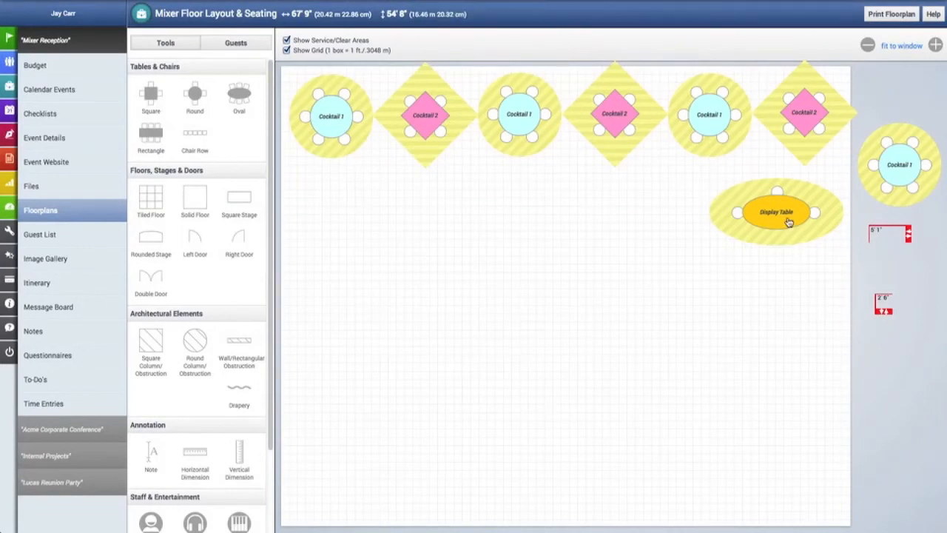
pyautogui.click(789, 222)
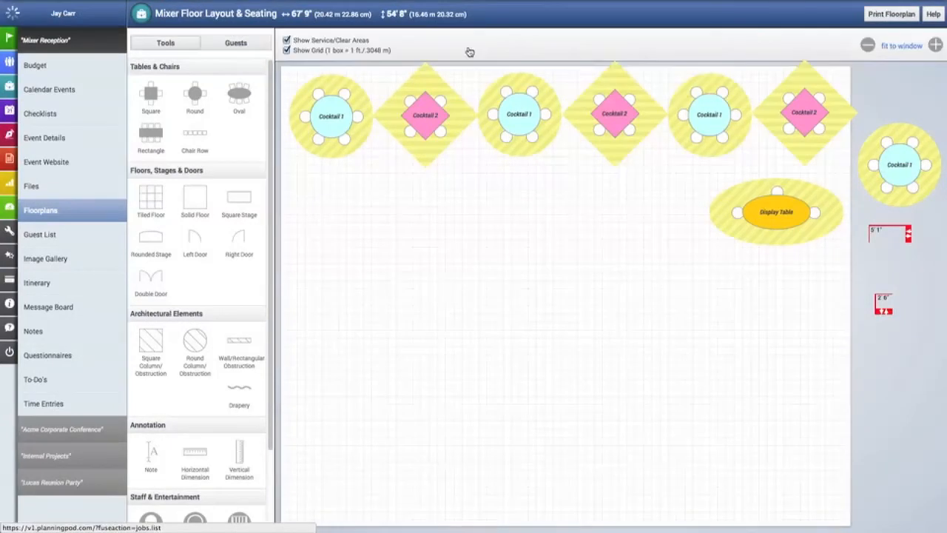
pyautogui.click(469, 46)
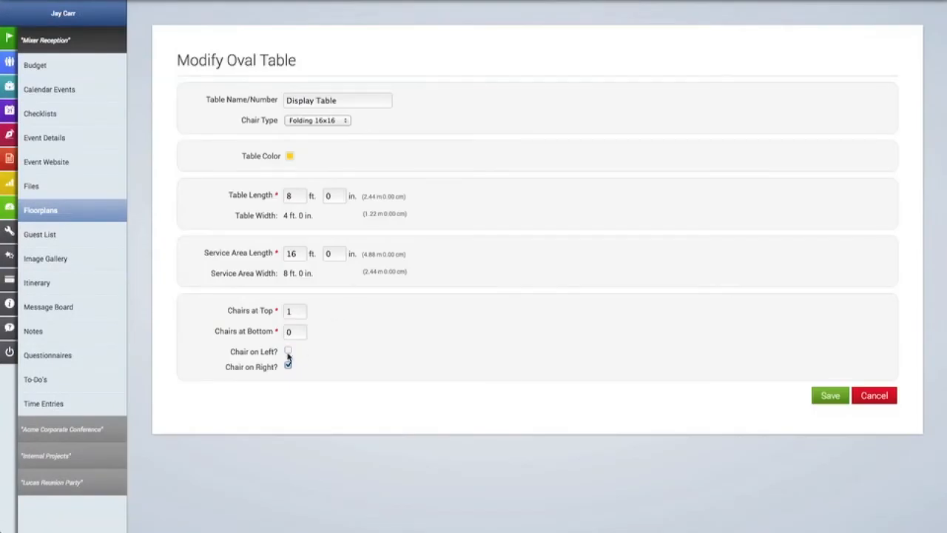
pyautogui.click(289, 364)
pyautogui.click(831, 396)
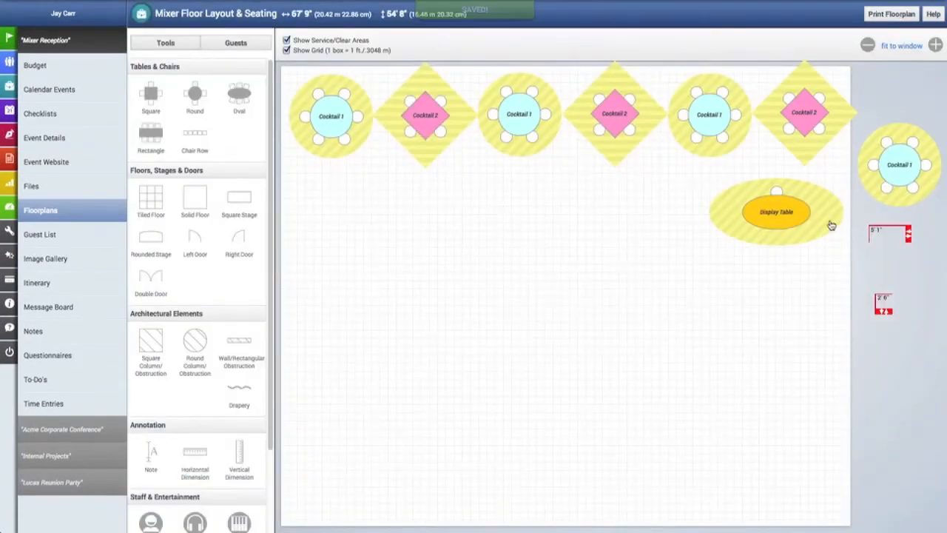
# - Rotate the Display Table 90°
pyautogui.click(783, 220)
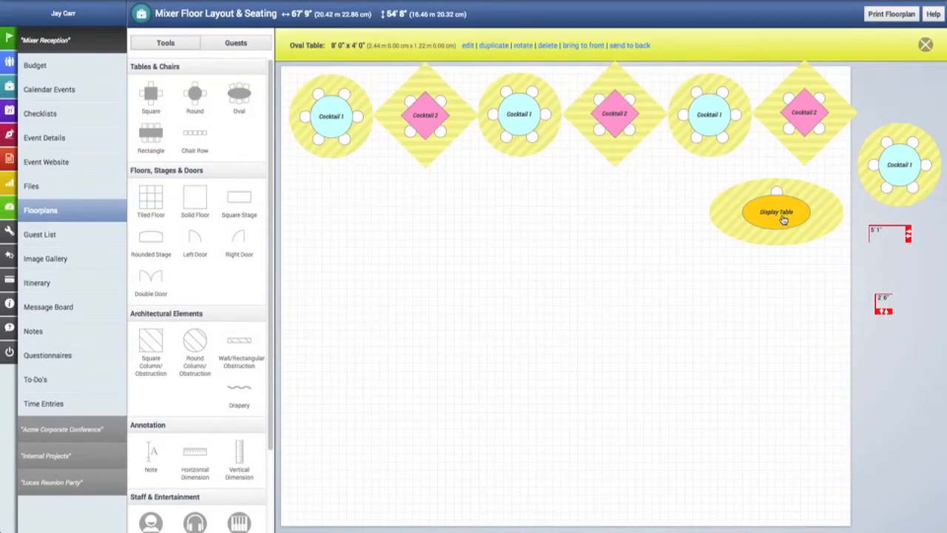
pyautogui.click(524, 45)
pyautogui.moveTo(319, 45); pyautogui.dragTo(372, 49)
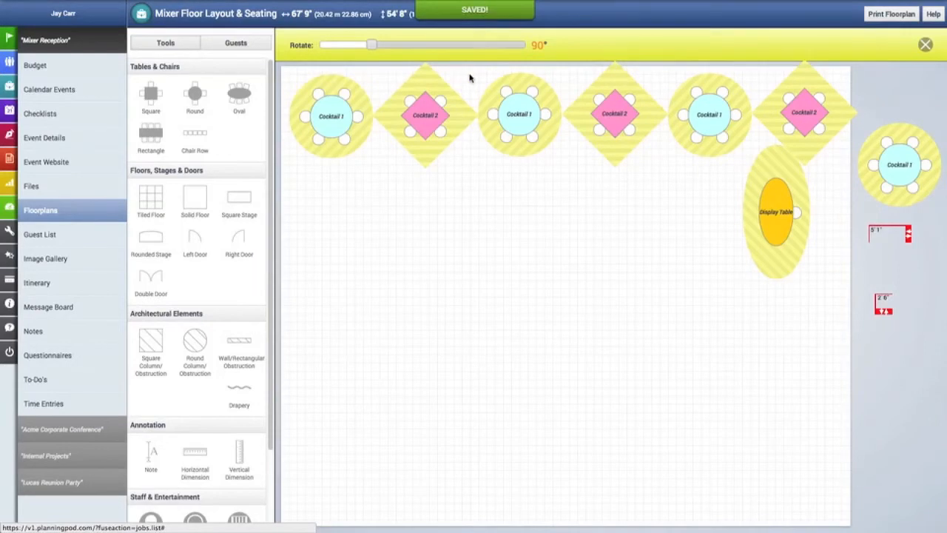
pyautogui.click(925, 45)
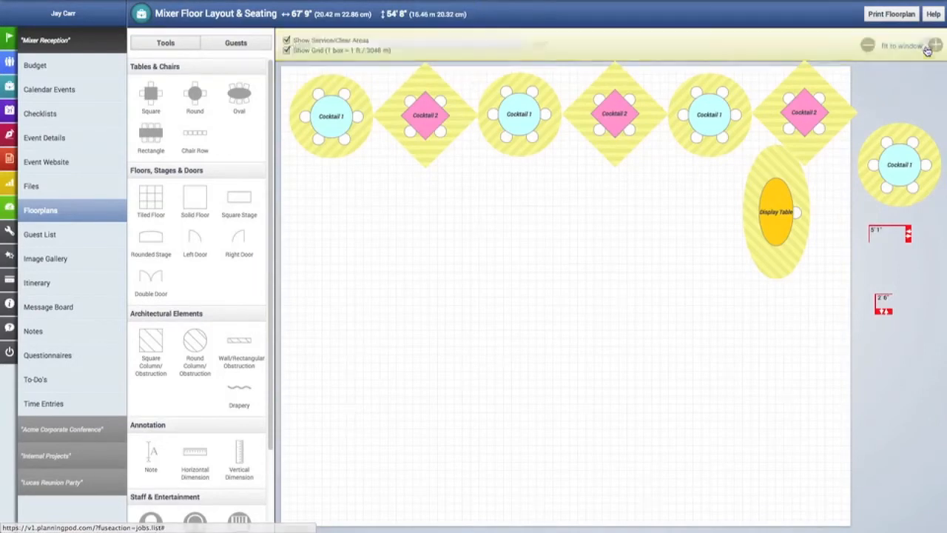
# - Hide the service/clear areas and place the Display Table along the right wall, just below the last square table
pyautogui.moveTo(782, 198); pyautogui.dragTo(817, 199)
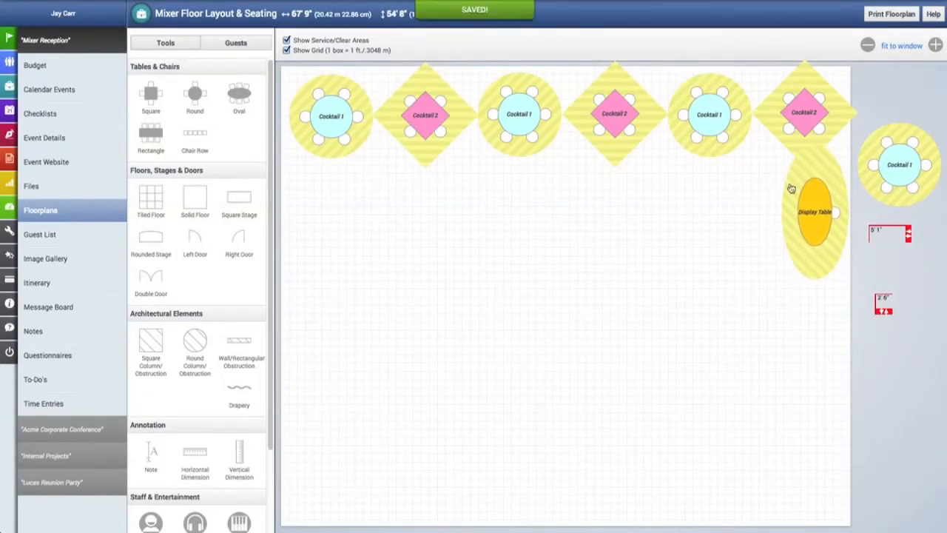
pyautogui.click(287, 41)
pyautogui.moveTo(815, 215); pyautogui.dragTo(820, 200)
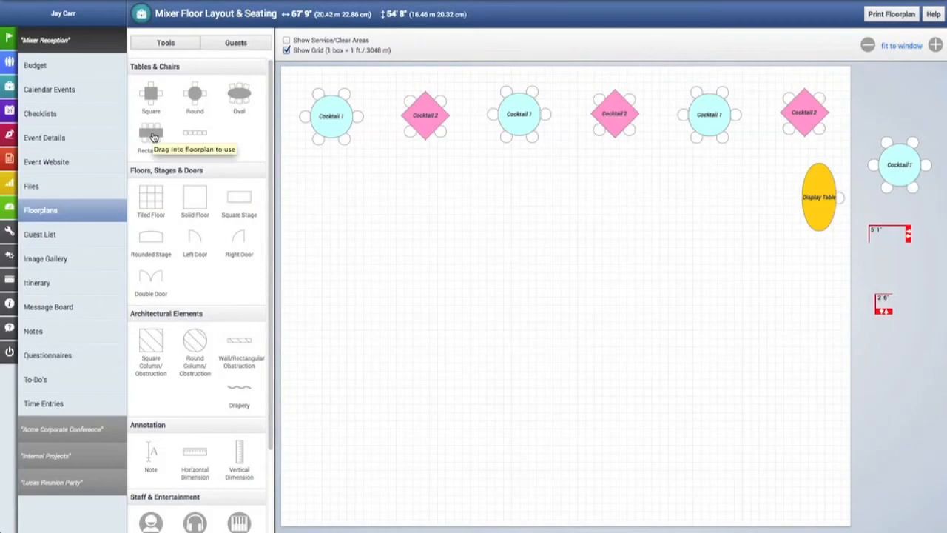
# - Add a rectangle table to the floorplan, named Dining 1, with Folding 16x16 chairs and a light blue table color
pyautogui.moveTo(154, 137); pyautogui.dragTo(356, 234)
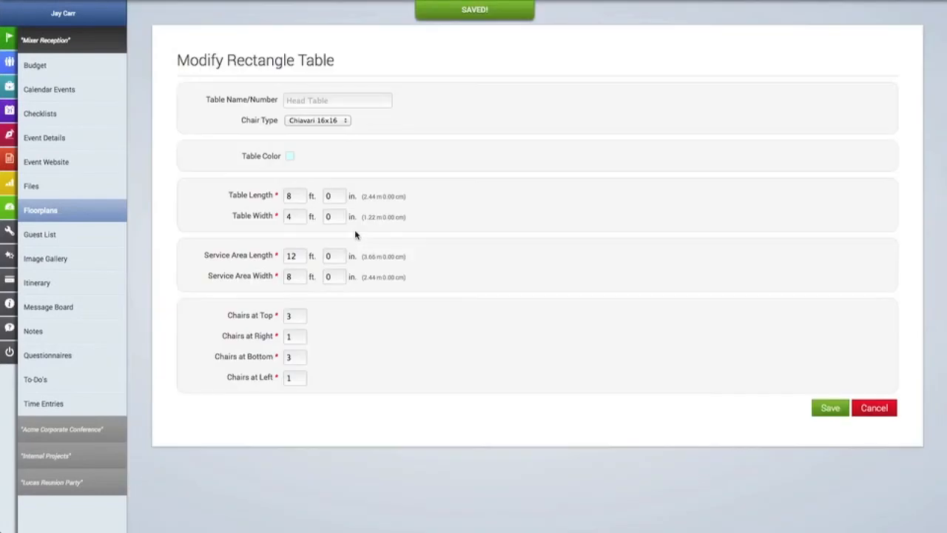
pyautogui.click(310, 100)
pyautogui.write('Dining 1')
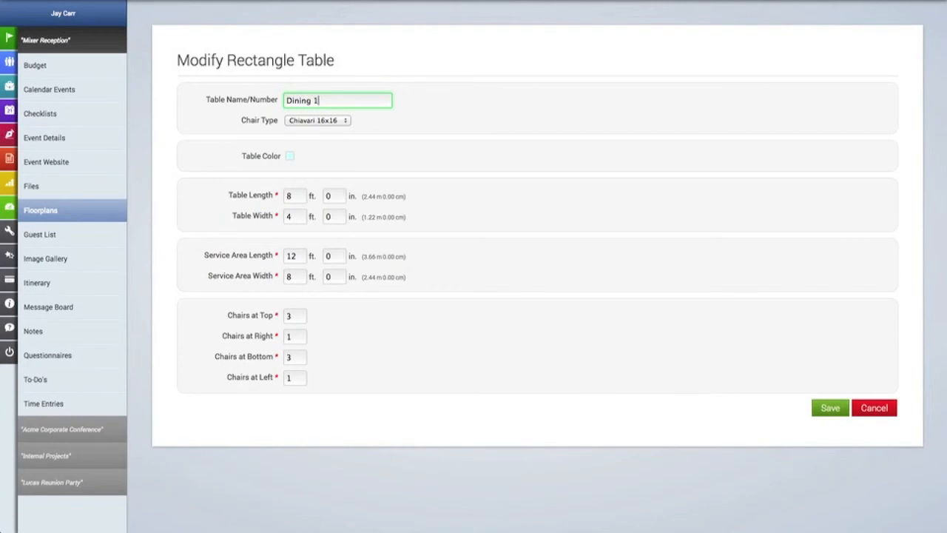
pyautogui.click(313, 122)
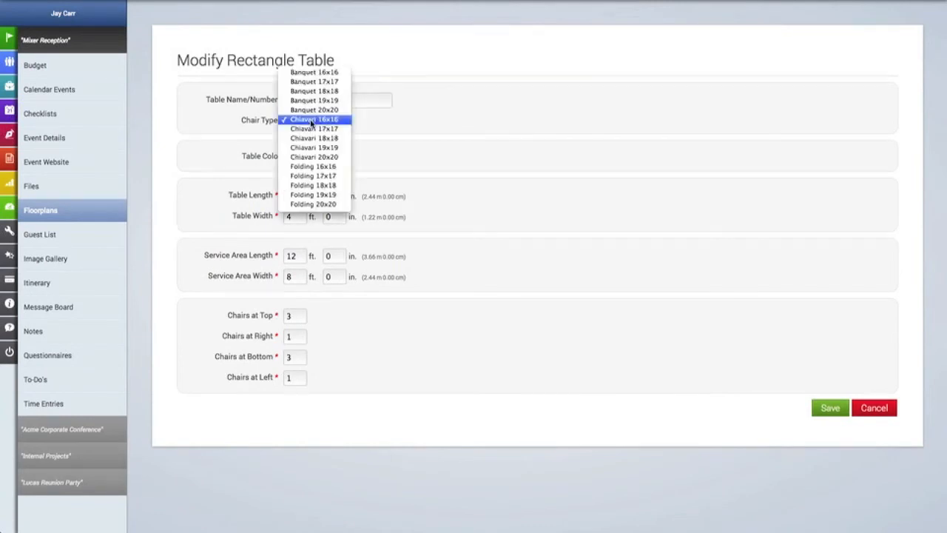
pyautogui.click(313, 168)
pyautogui.click(291, 159)
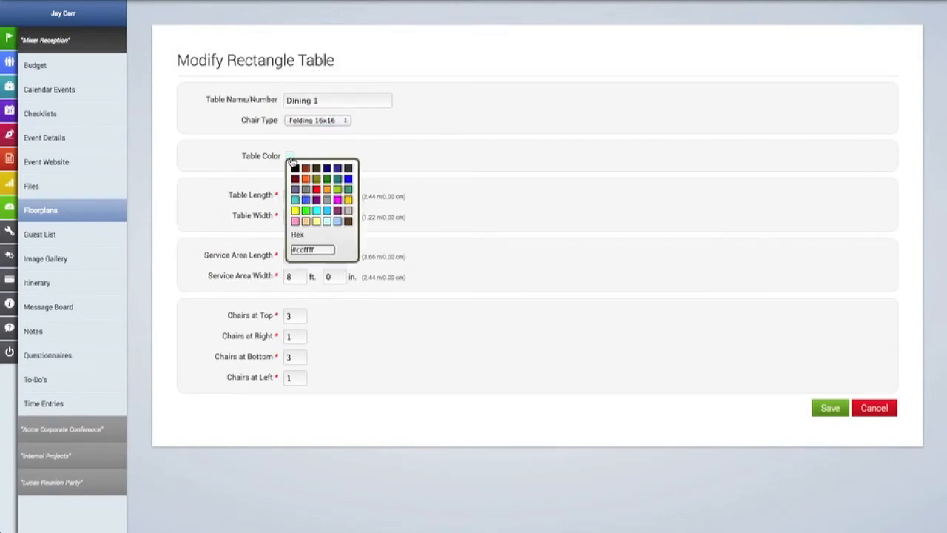
pyautogui.click(337, 221)
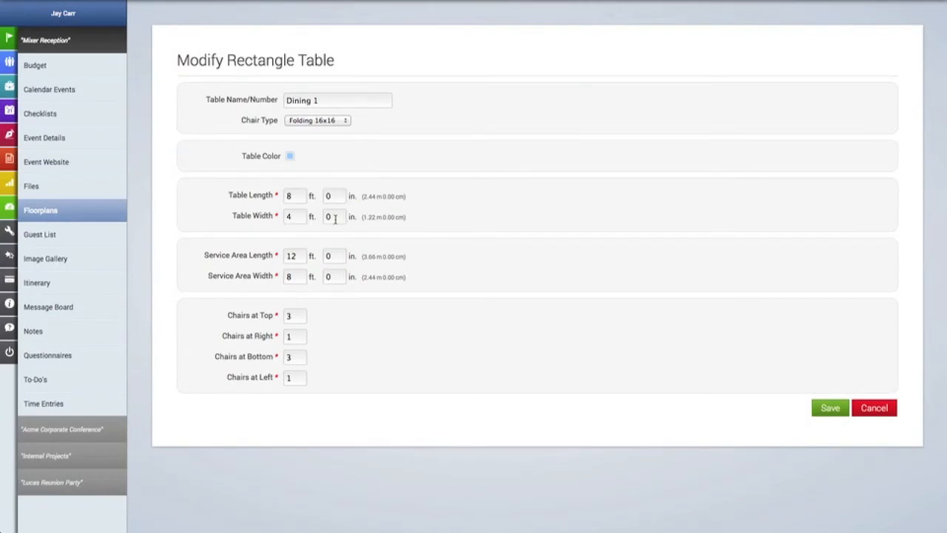
# - Set the rectangle table's length to 6 ft and its width to 2 ft 6 in
pyautogui.click(299, 197)
pyautogui.write('6')
pyautogui.click(290, 216)
pyautogui.moveTo(289, 216); pyautogui.dragTo(263, 214)
pyautogui.write('2')
pyautogui.click(330, 216)
pyautogui.press('BackSpace')
pyautogui.write('6')
# - Set the table's service area to 6 ft long and 7 ft 6 in wide
pyautogui.click(302, 256)
pyautogui.moveTo(302, 256); pyautogui.dragTo(274, 256)
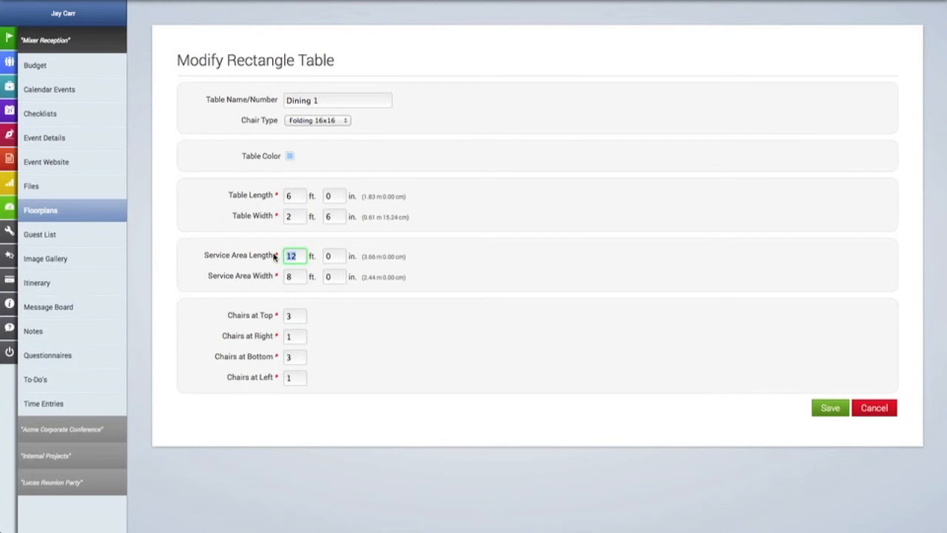
pyautogui.write('6')
pyautogui.click(295, 277)
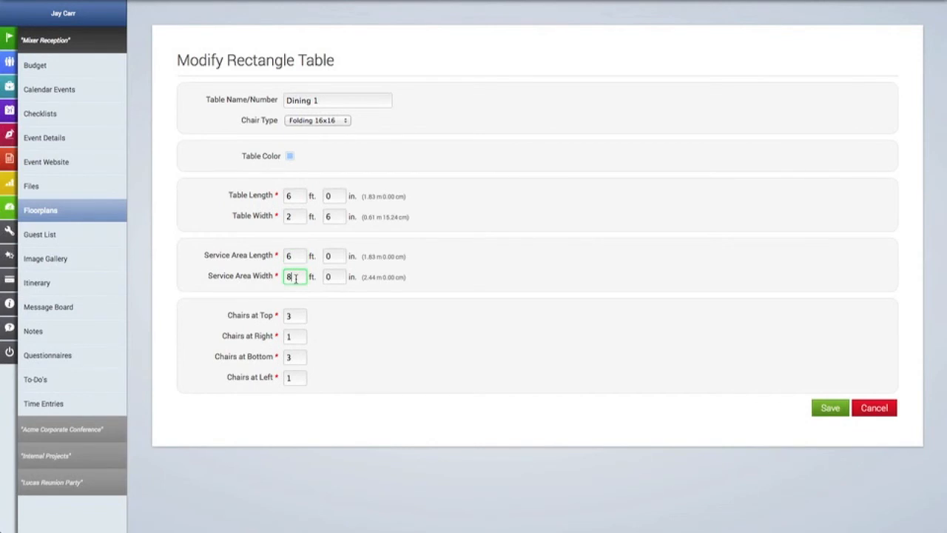
pyautogui.moveTo(295, 278); pyautogui.dragTo(263, 277)
pyautogui.click(342, 276)
pyautogui.click(354, 307)
# - Set the chairs at right and left of the rectangle table to 0 and save it
pyautogui.click(294, 339)
pyautogui.write('0')
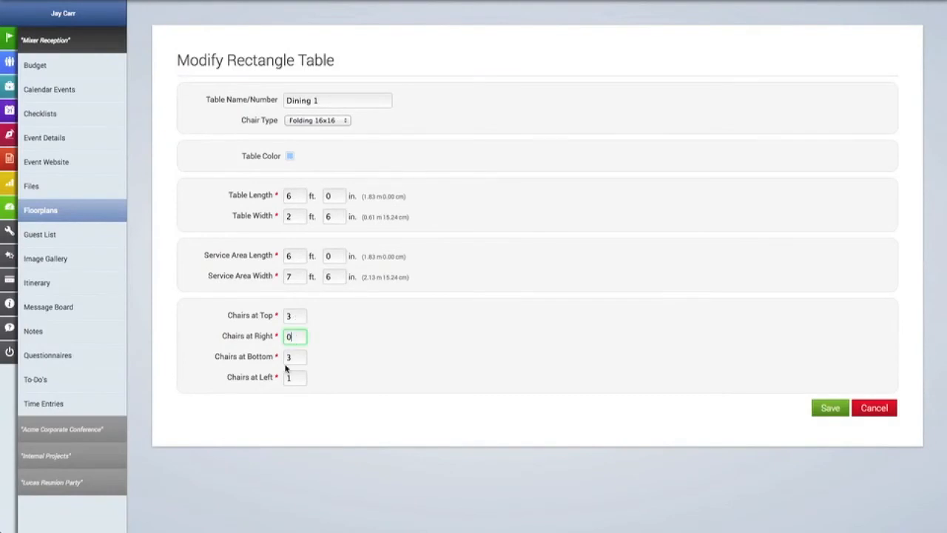
pyautogui.click(297, 379)
pyautogui.click(323, 361)
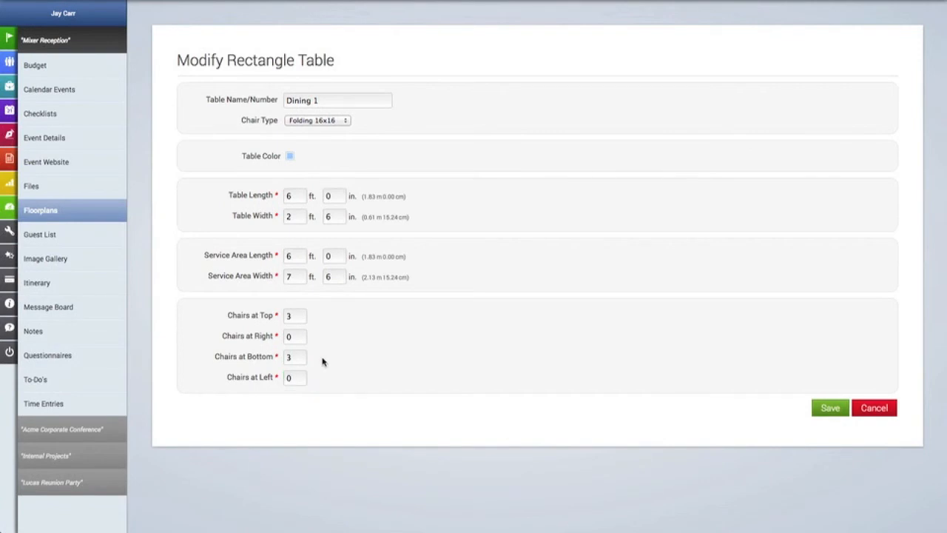
pyautogui.click(830, 408)
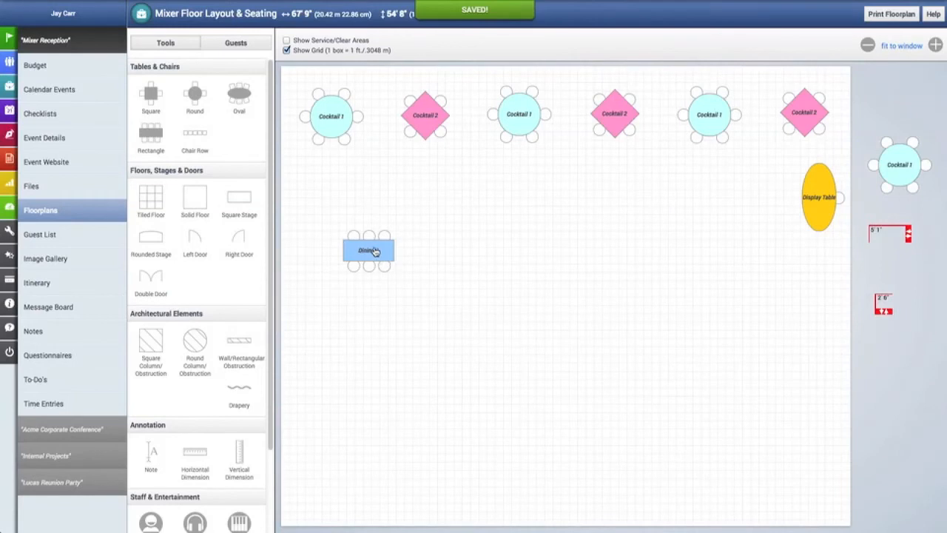
# - Position the Dining 1 table below the first round cocktail table and make 7 copies of it
pyautogui.moveTo(376, 251); pyautogui.dragTo(344, 228)
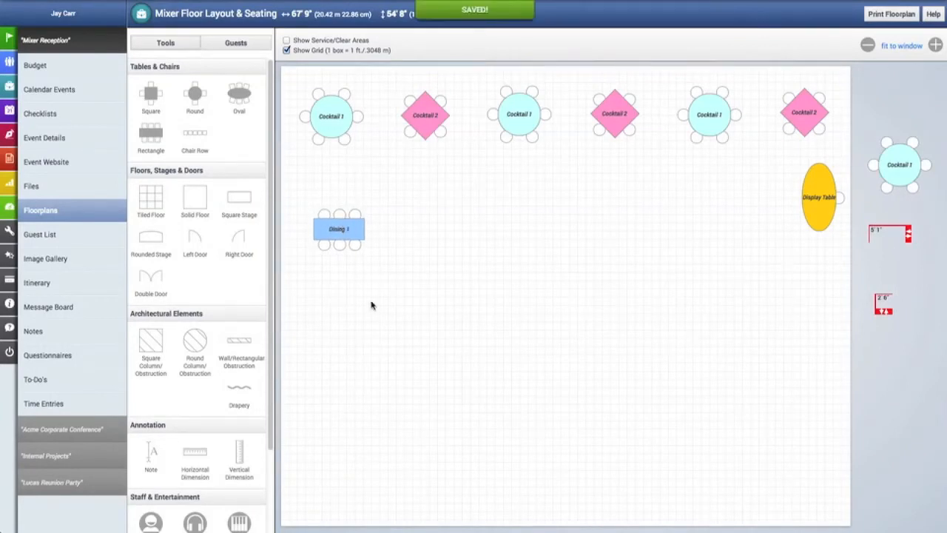
pyautogui.click(341, 229)
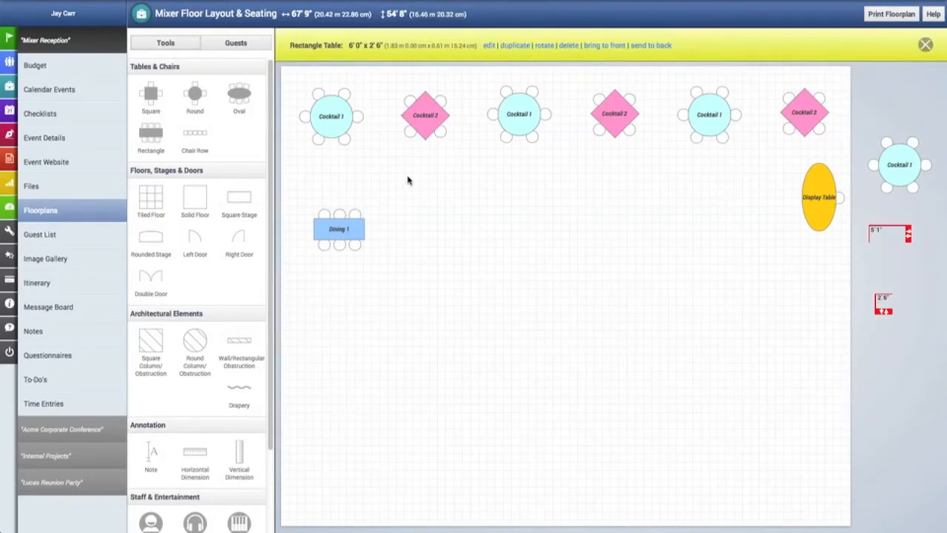
pyautogui.click(516, 46)
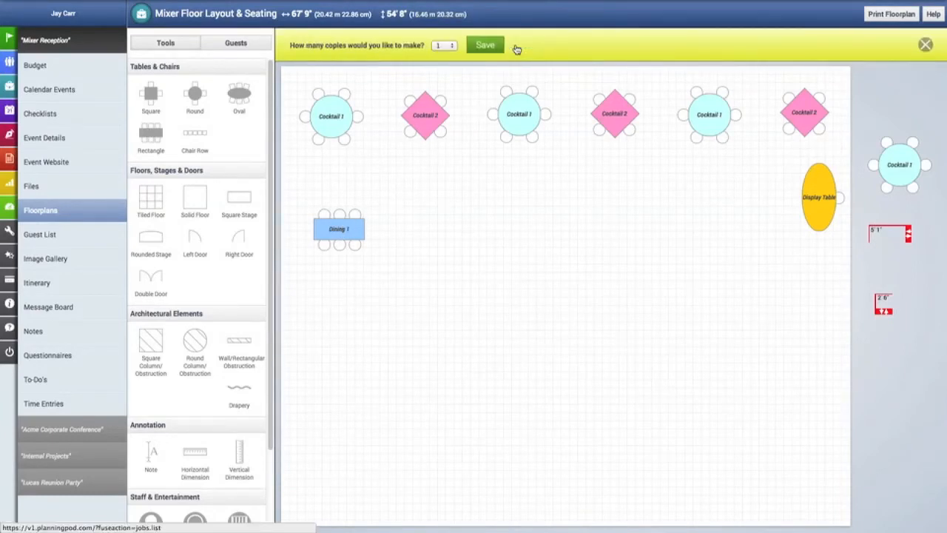
pyautogui.click(449, 47)
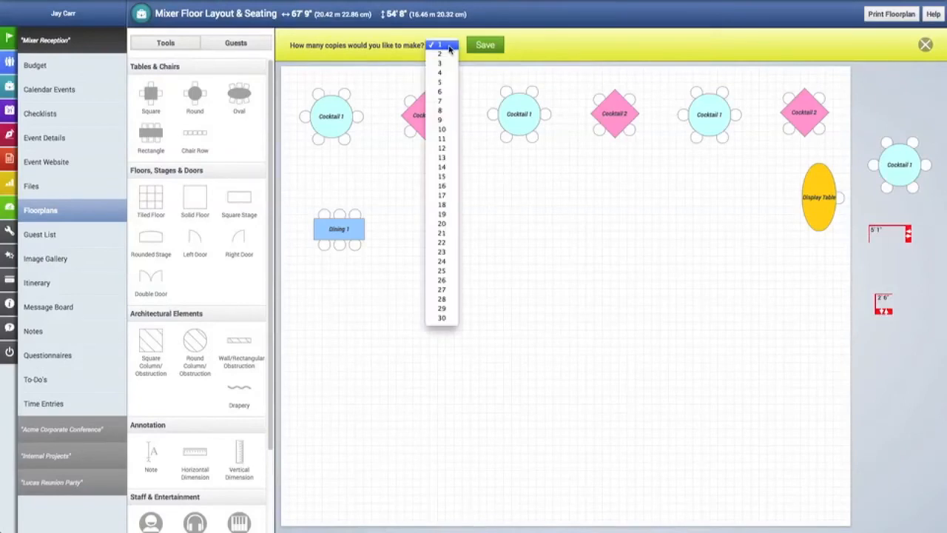
pyautogui.click(445, 102)
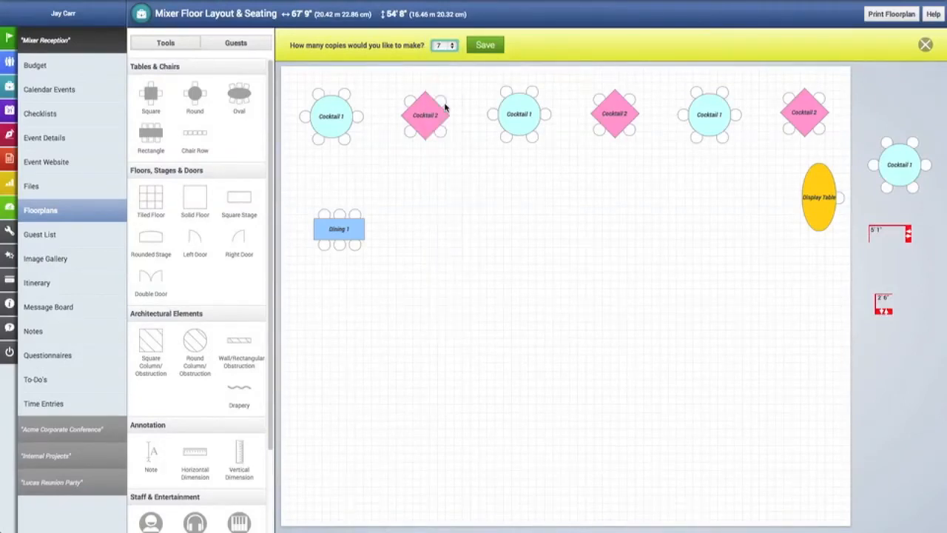
pyautogui.click(485, 46)
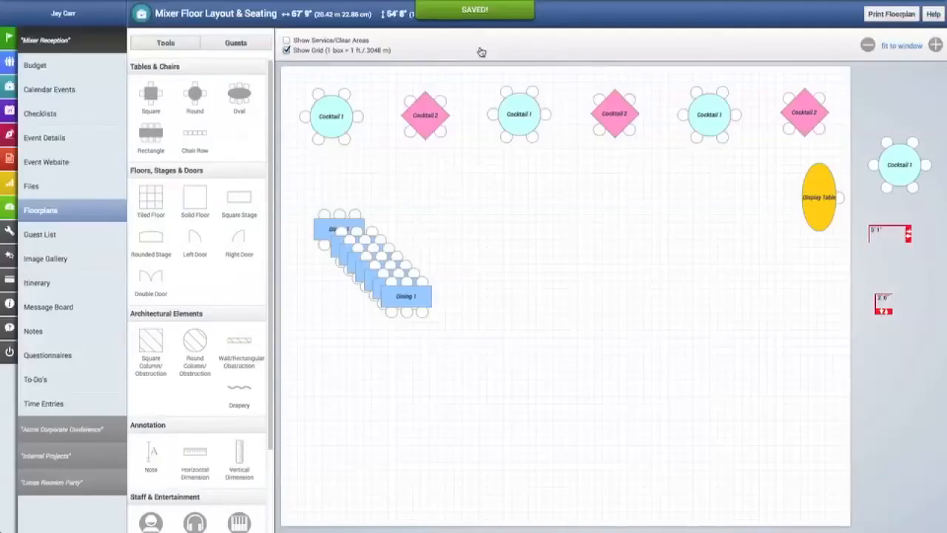
# - Spread the stacked Dining 1 copies apart across the open lower floor area
pyautogui.moveTo(416, 290); pyautogui.dragTo(398, 405)
pyautogui.moveTo(406, 295); pyautogui.dragTo(608, 396)
pyautogui.moveTo(394, 272); pyautogui.dragTo(706, 345)
pyautogui.moveTo(387, 264); pyautogui.dragTo(491, 383)
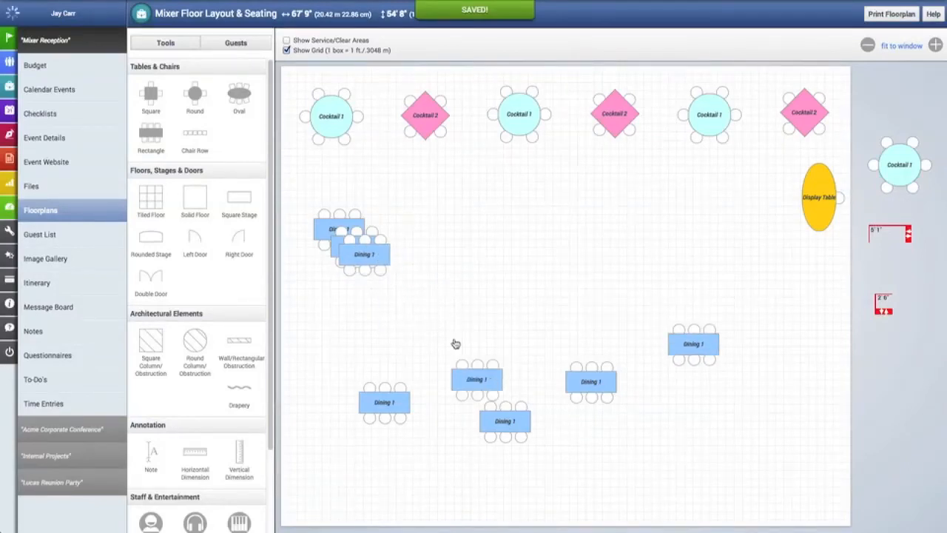
pyautogui.moveTo(373, 254); pyautogui.dragTo(491, 302)
# - Line up two Dining 1 copies end to end with the original table, extending the row to the right
pyautogui.moveTo(368, 253); pyautogui.dragTo(403, 234)
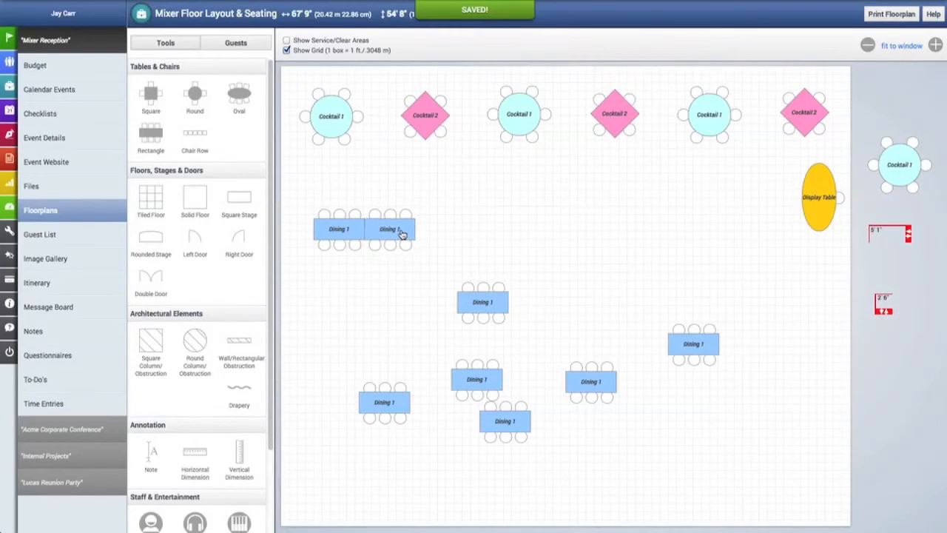
pyautogui.moveTo(402, 234); pyautogui.dragTo(402, 234)
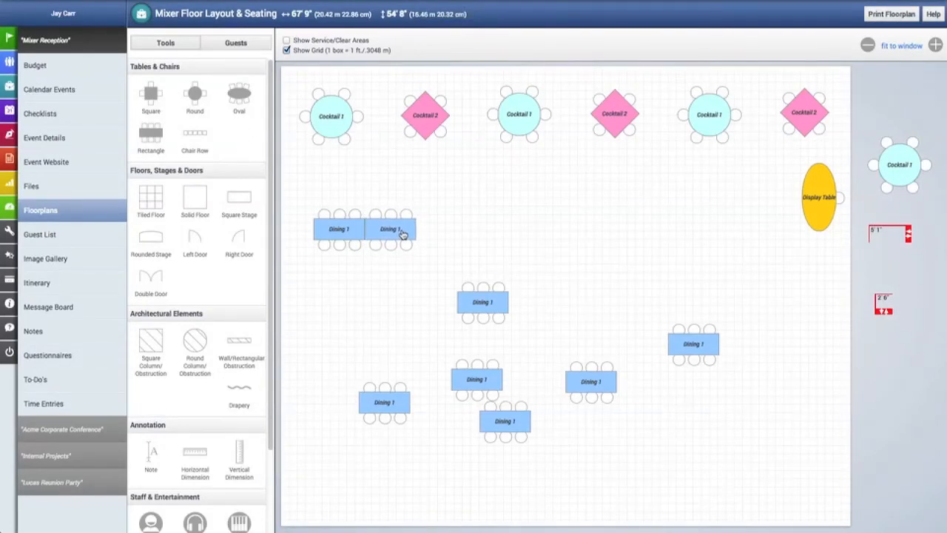
pyautogui.moveTo(488, 312); pyautogui.dragTo(446, 238)
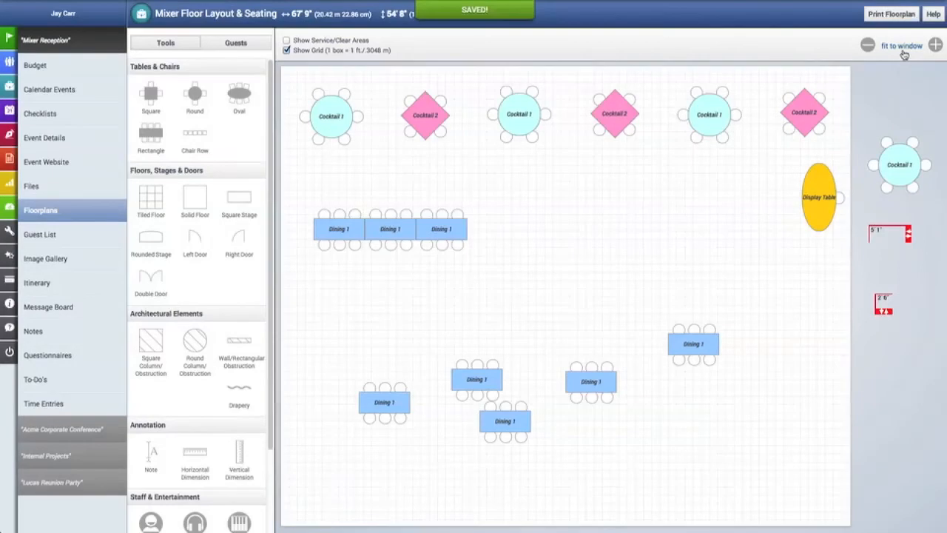
# - Add a fourth Dining 1 table to the right end of the row and close the gaps between the tables
pyautogui.click(935, 45)
pyautogui.click(935, 45)
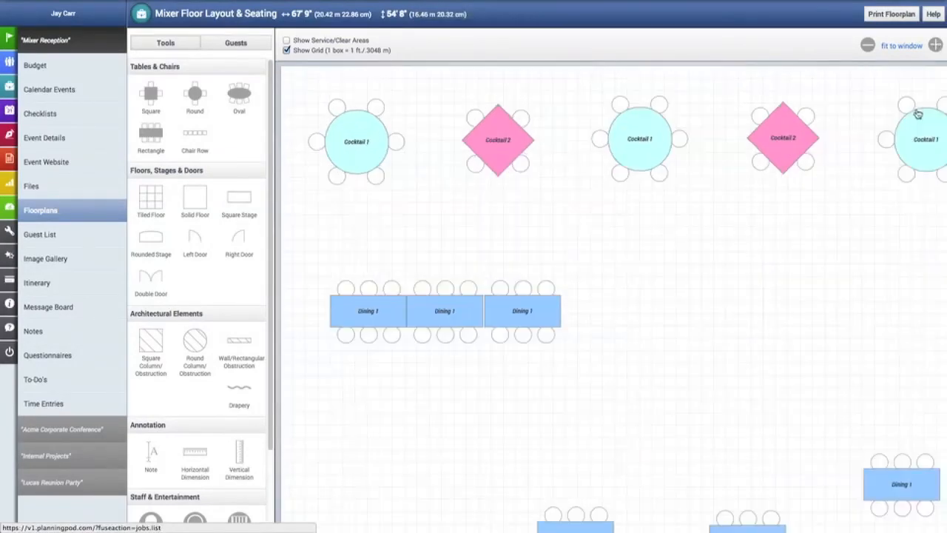
pyautogui.moveTo(832, 412); pyautogui.dragTo(809, 291)
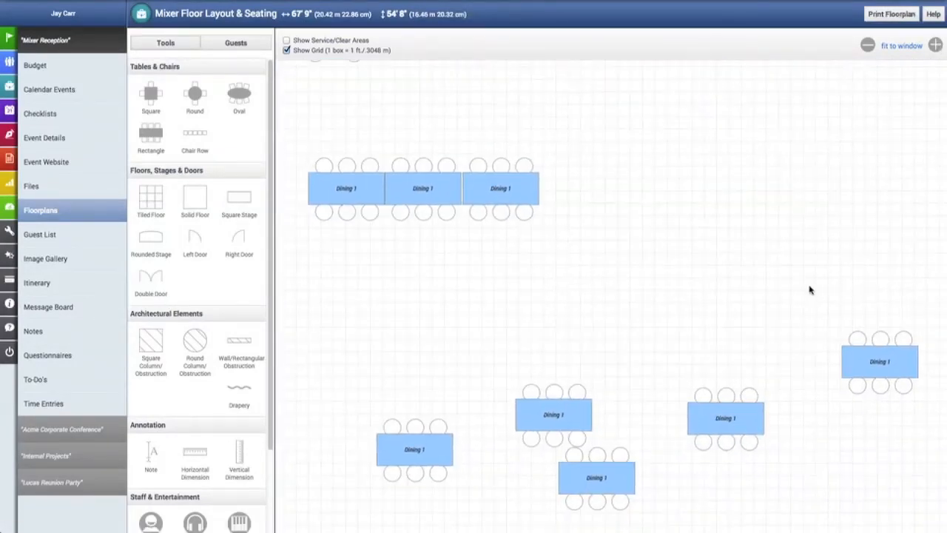
pyautogui.moveTo(673, 236); pyautogui.dragTo(661, 265)
pyautogui.moveTo(869, 389); pyautogui.dragTo(587, 220)
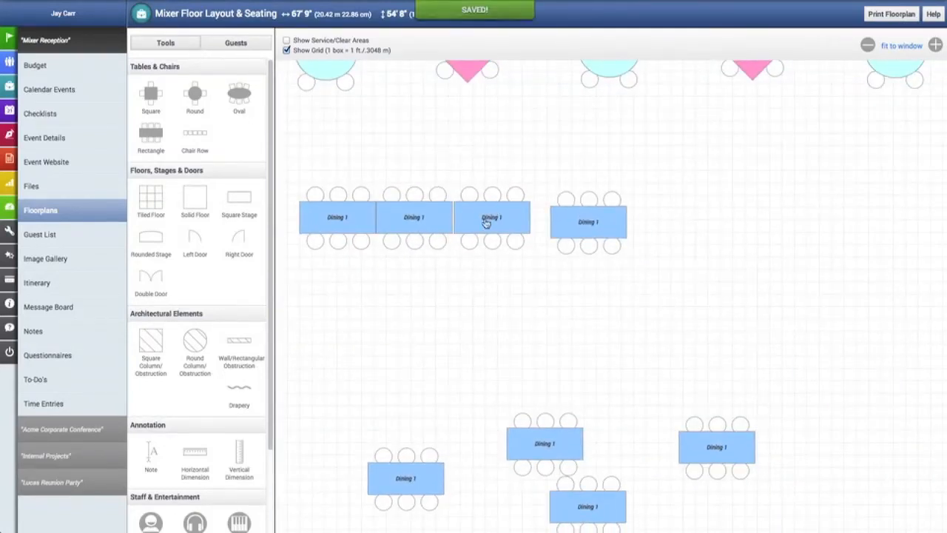
pyautogui.moveTo(578, 223); pyautogui.dragTo(561, 225)
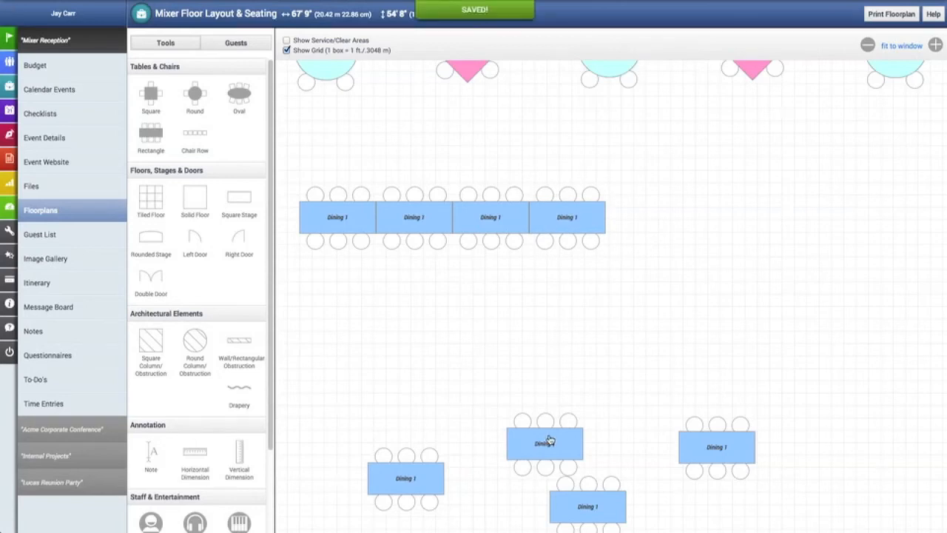
# - Show the service/clear areas and arrange the remaining four Dining 1 tables as a second row directly below, with service areas touching
pyautogui.click(286, 41)
pyautogui.moveTo(559, 450); pyautogui.dragTo(359, 321)
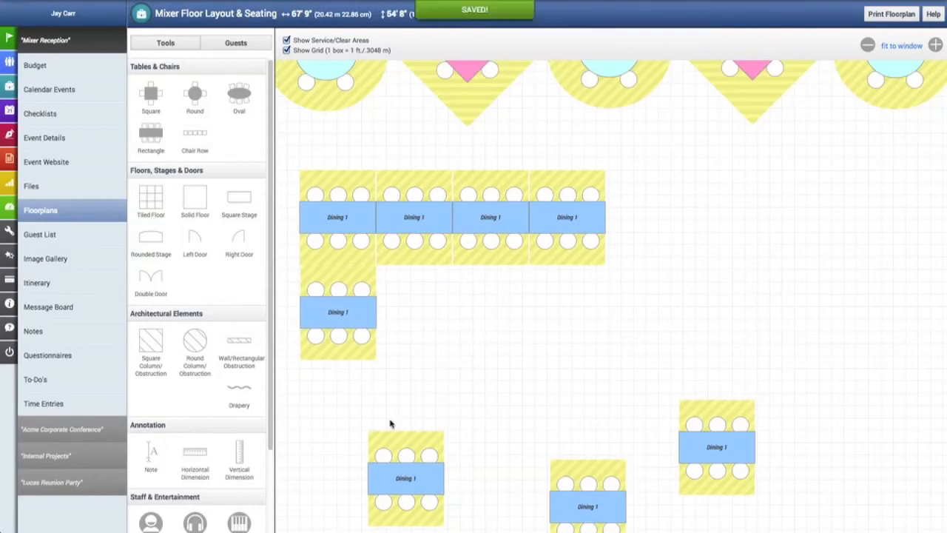
pyautogui.moveTo(414, 483); pyautogui.dragTo(424, 317)
pyautogui.moveTo(585, 505); pyautogui.dragTo(491, 312)
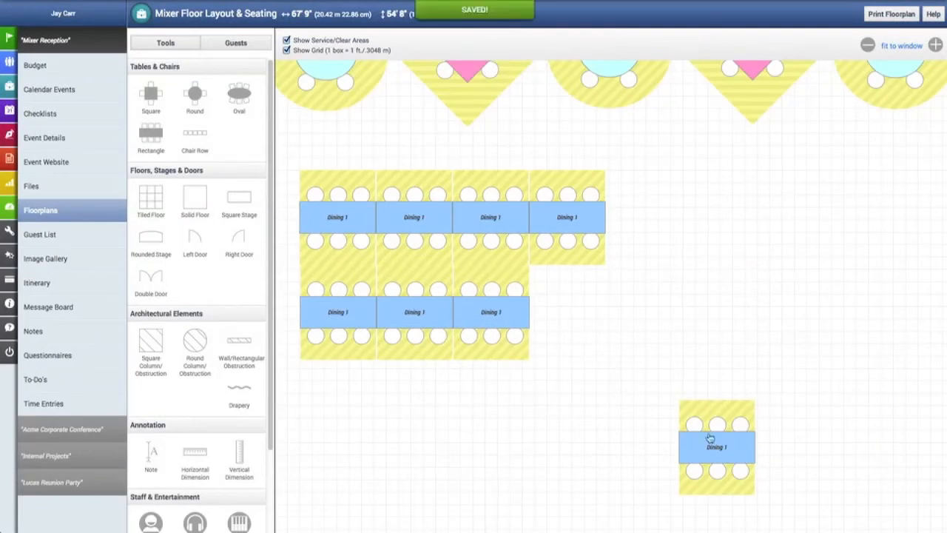
pyautogui.moveTo(714, 453); pyautogui.dragTo(565, 320)
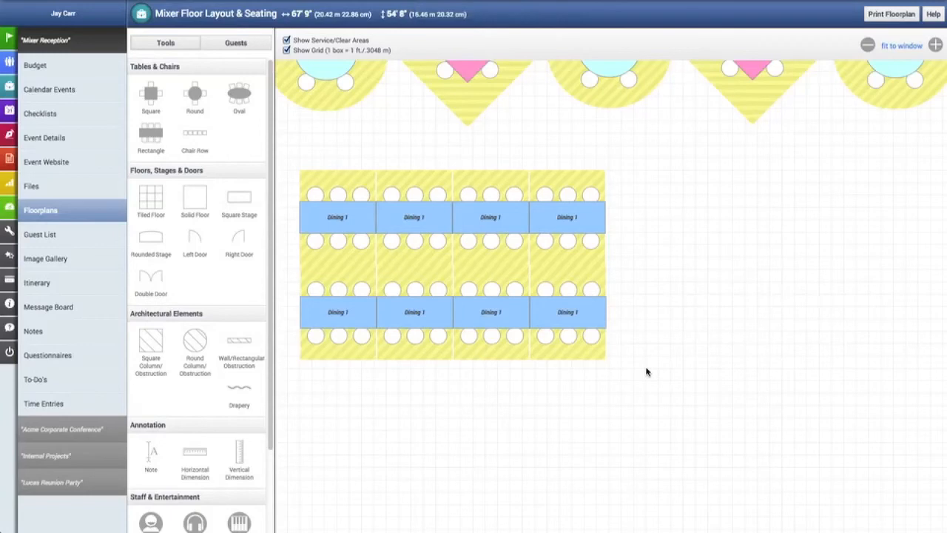
# - Set the chairs at left to 1 on the leftmost table of the upper dining row and save it
pyautogui.click(353, 220)
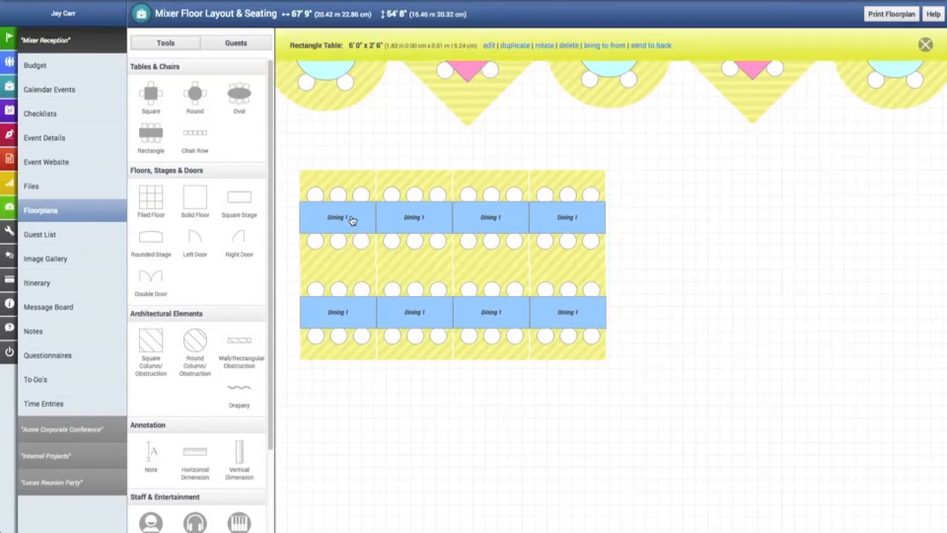
pyautogui.click(492, 46)
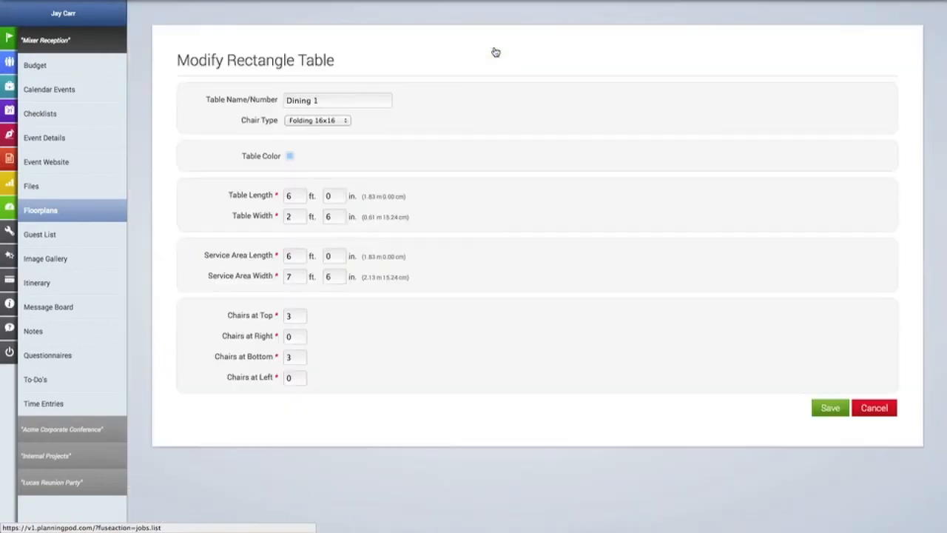
pyautogui.click(299, 376)
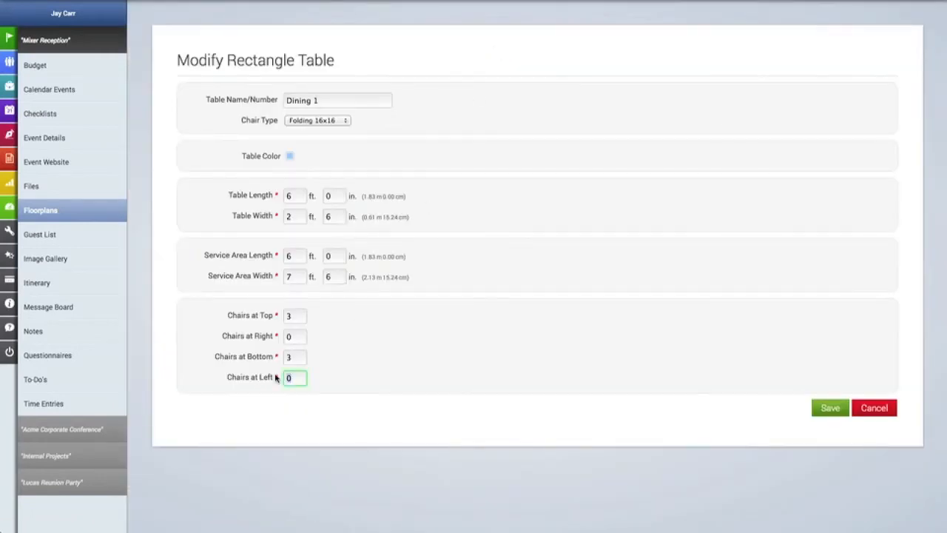
pyautogui.write('1')
pyautogui.click(832, 408)
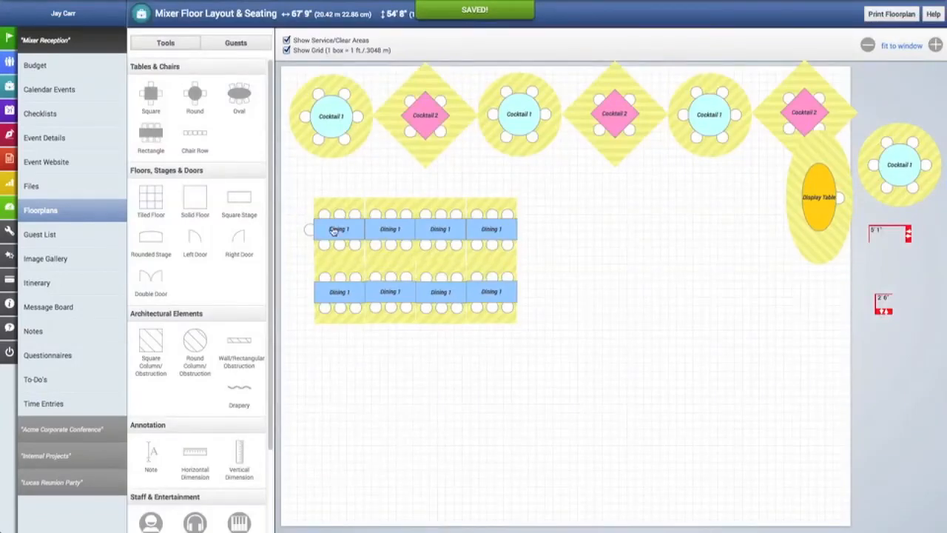
# - Set the chairs at left to 1 on the leftmost table of the lower dining row and save it
pyautogui.click(344, 291)
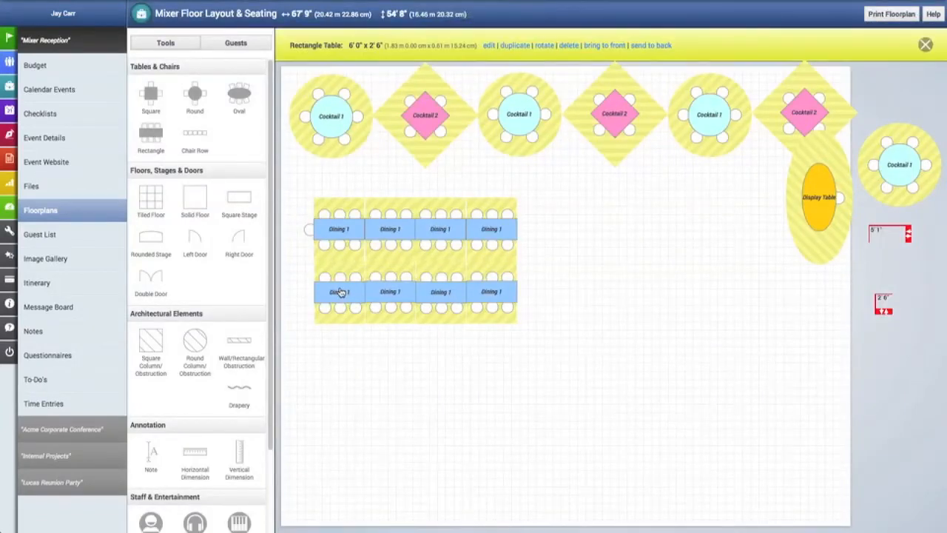
pyautogui.click(488, 46)
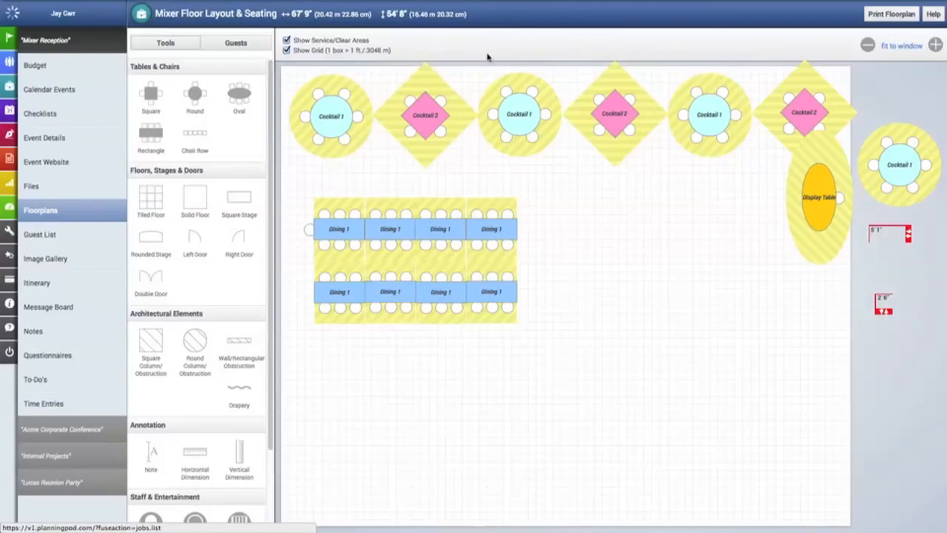
pyautogui.doubleClick(291, 377)
pyautogui.write('1')
pyautogui.click(817, 413)
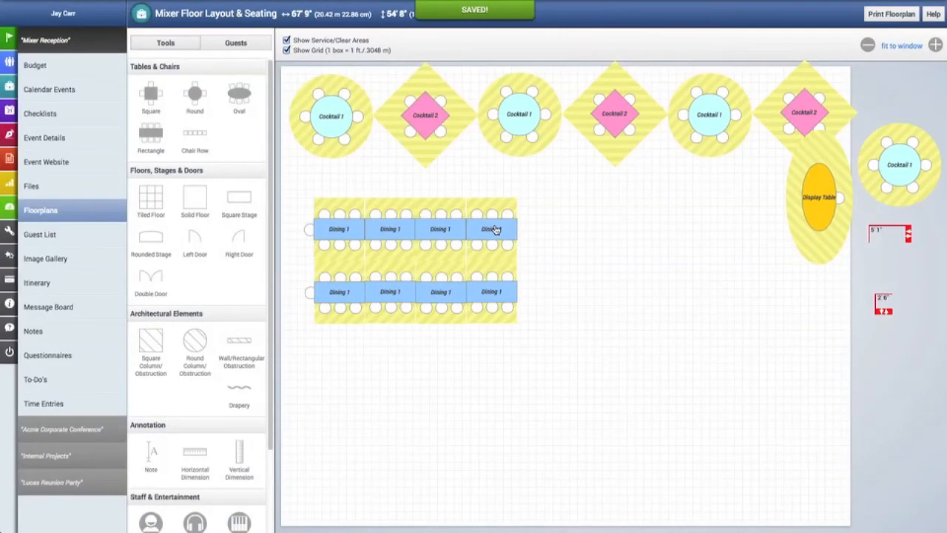
# - Set the chairs at right to 1 on the rightmost table of the upper dining row and save it
pyautogui.click(495, 230)
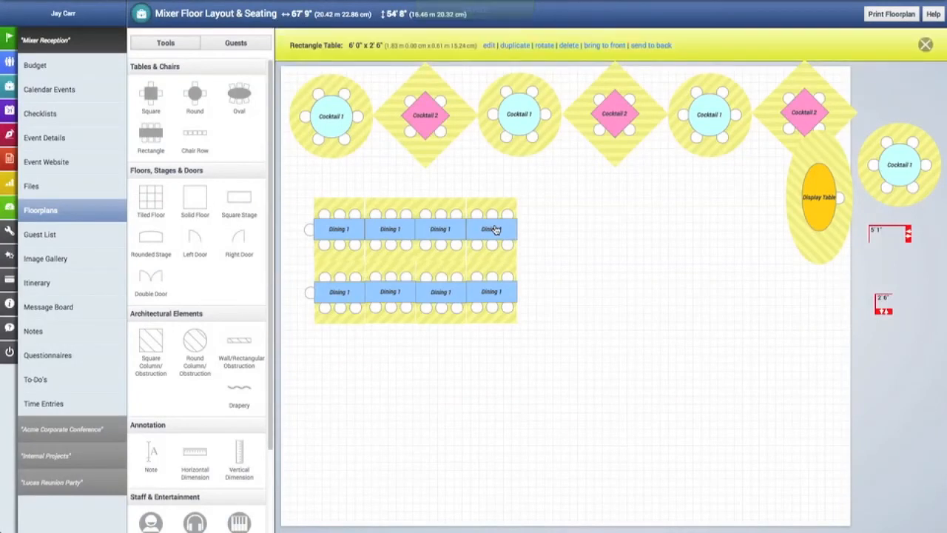
pyautogui.click(488, 46)
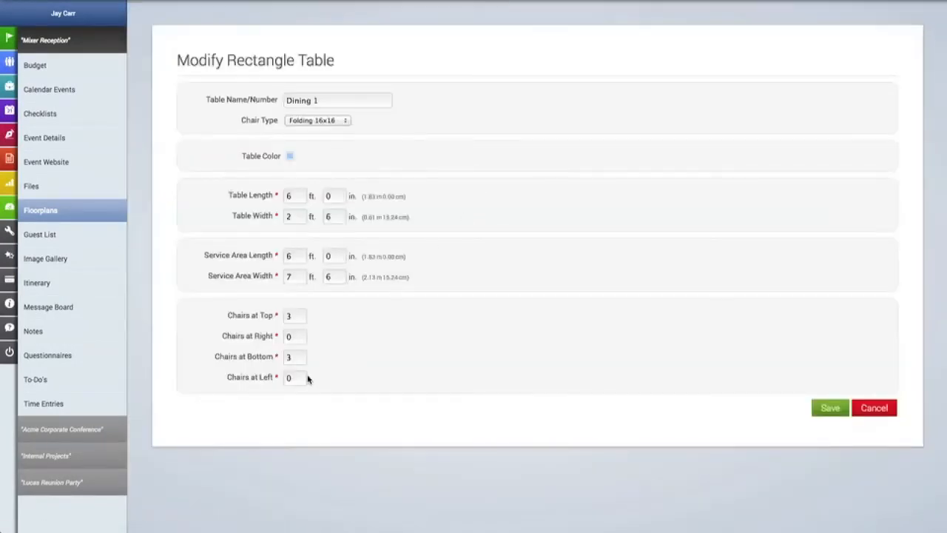
pyautogui.moveTo(300, 338); pyautogui.dragTo(279, 338)
pyautogui.write('1')
pyautogui.click(831, 411)
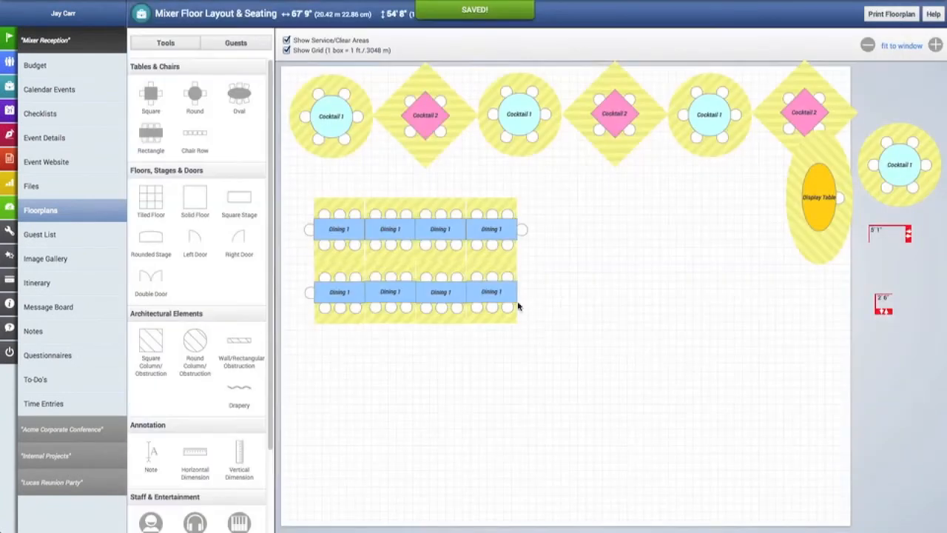
# - Set the chairs at right to 1 on the rightmost table of the lower dining row and save it
pyautogui.click(508, 297)
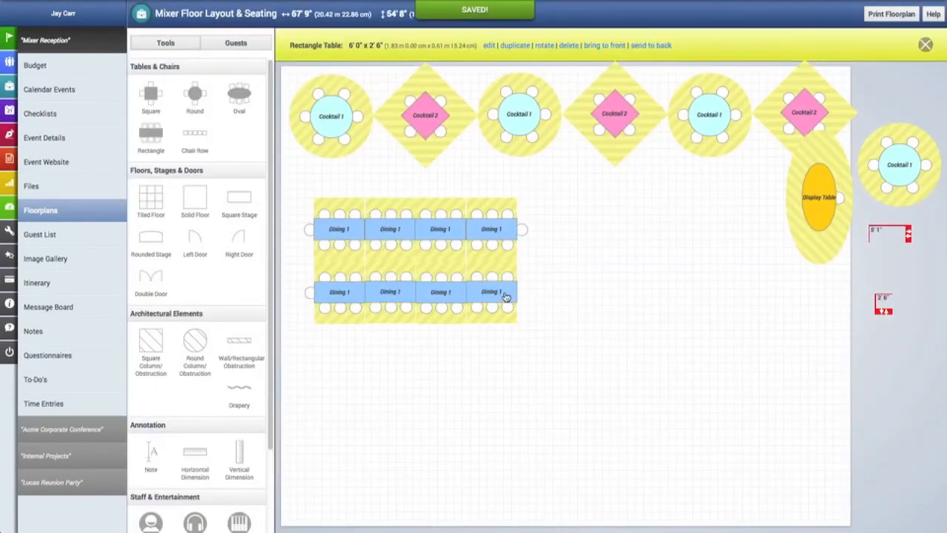
pyautogui.click(490, 46)
pyautogui.doubleClick(294, 336)
pyautogui.write('1')
pyautogui.click(829, 408)
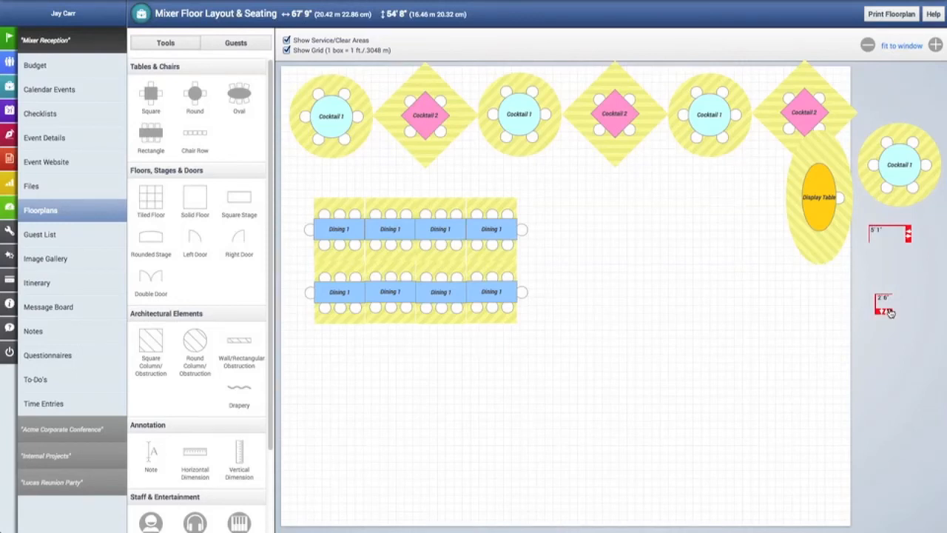
# - Measure the gap between the two dining rows with the vertical dimension line brought to front, and return the line outside the floor
pyautogui.moveTo(885, 306); pyautogui.dragTo(584, 244)
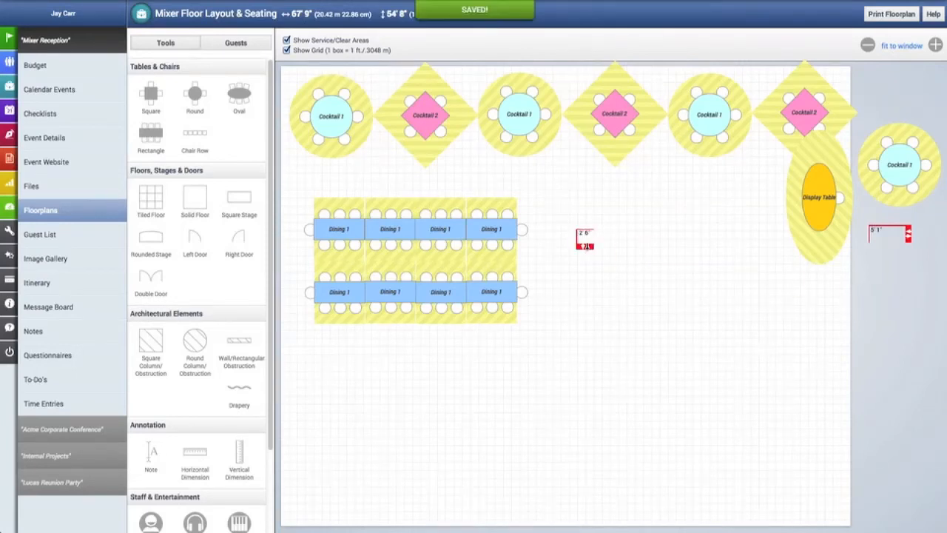
pyautogui.moveTo(586, 249); pyautogui.dragTo(521, 262)
pyautogui.click(524, 262)
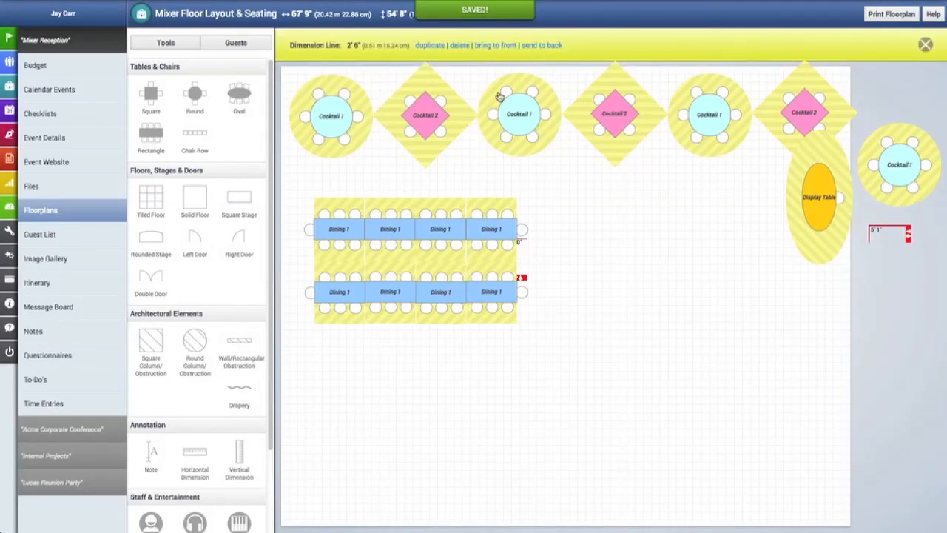
pyautogui.click(501, 45)
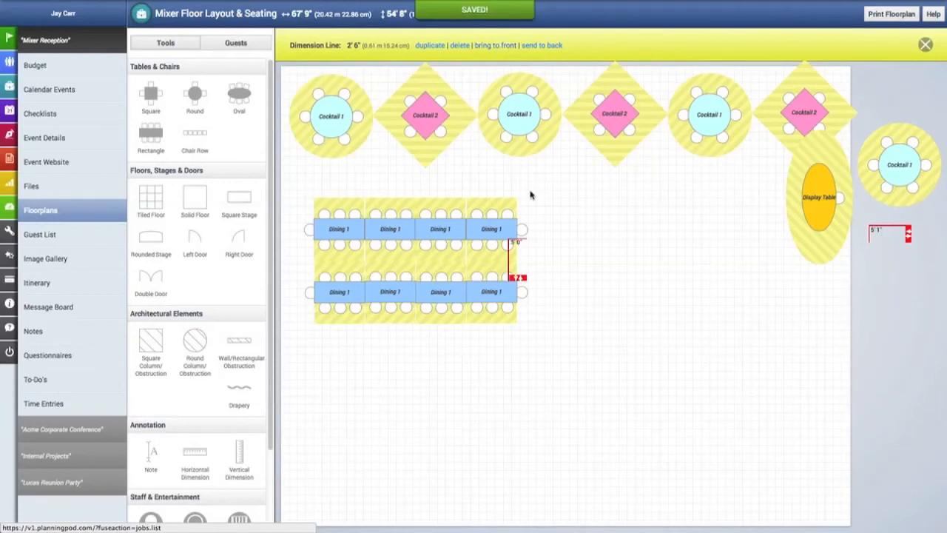
pyautogui.moveTo(521, 268); pyautogui.dragTo(893, 332)
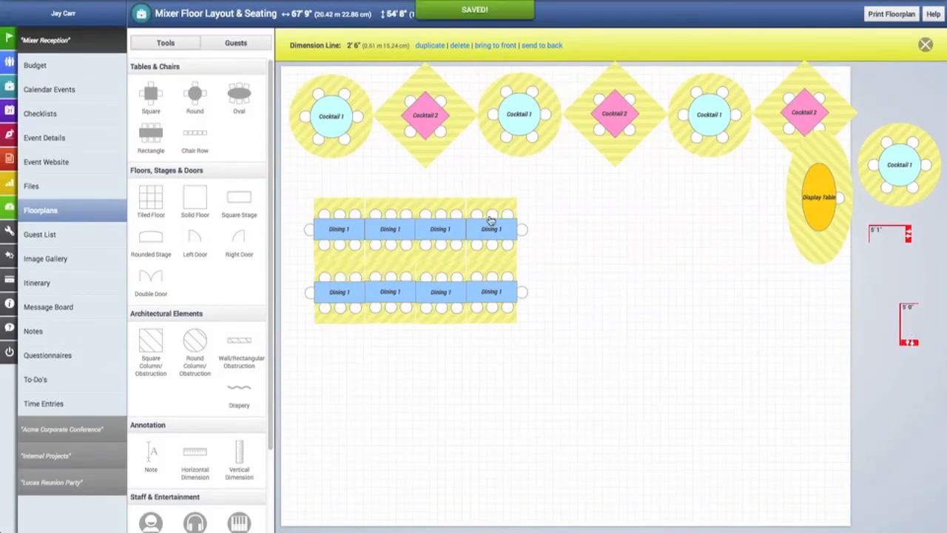
# - Add a chair row at the floor's lower right with 12 Folding 16x16 chairs, 4" chair spacing and a 30" clear area
pyautogui.moveTo(199, 136); pyautogui.dragTo(709, 412)
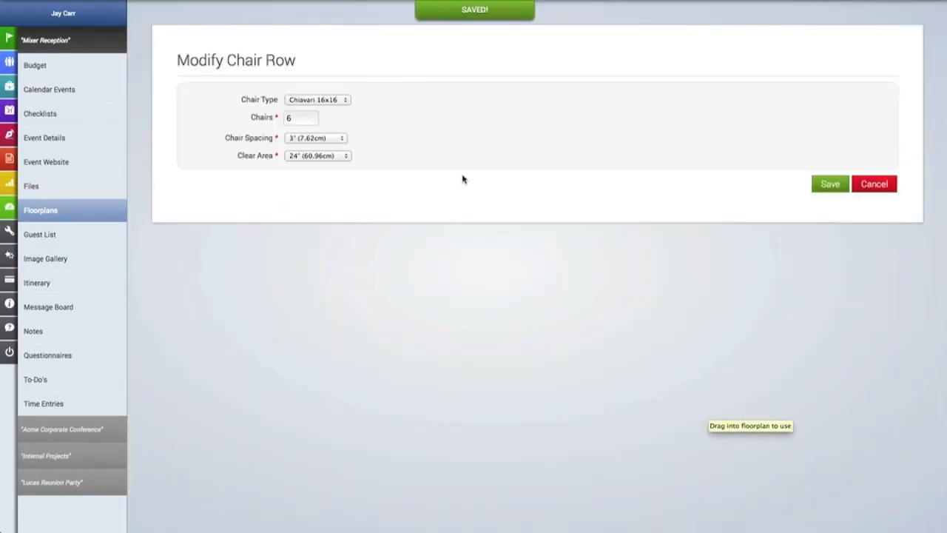
pyautogui.click(326, 100)
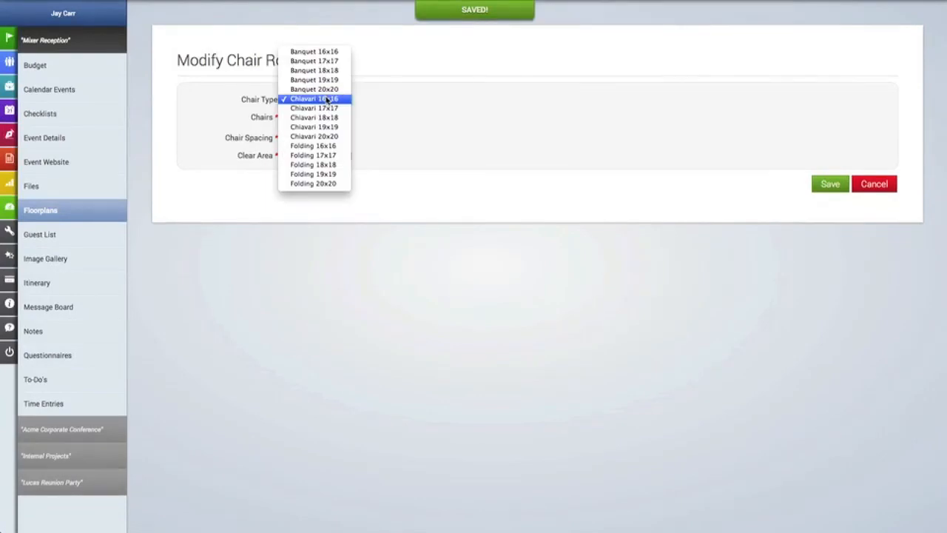
pyautogui.click(316, 146)
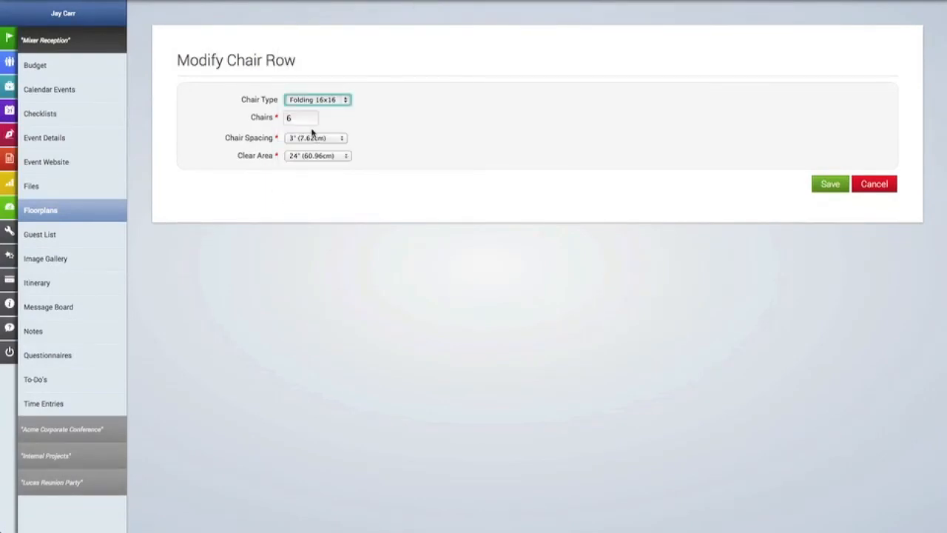
pyautogui.moveTo(308, 120); pyautogui.dragTo(279, 120)
pyautogui.write('12')
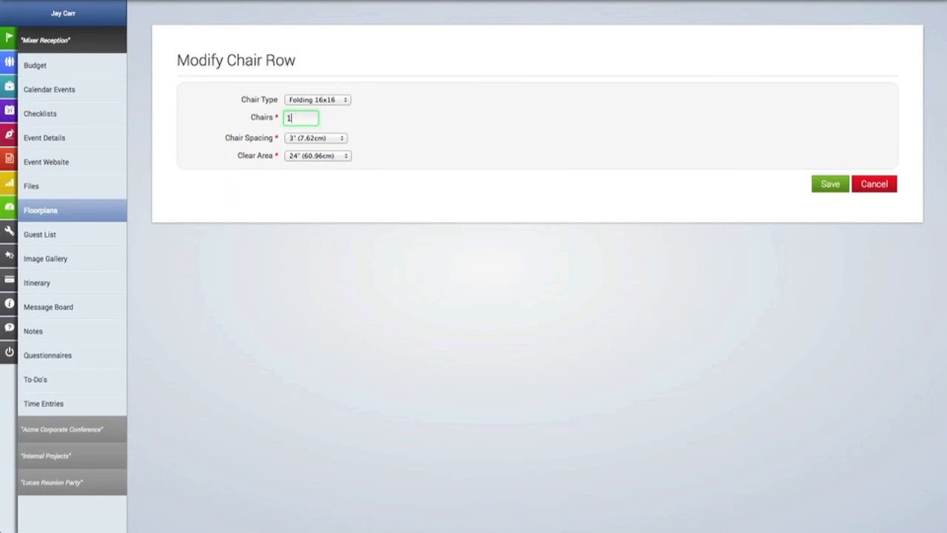
pyautogui.click(328, 138)
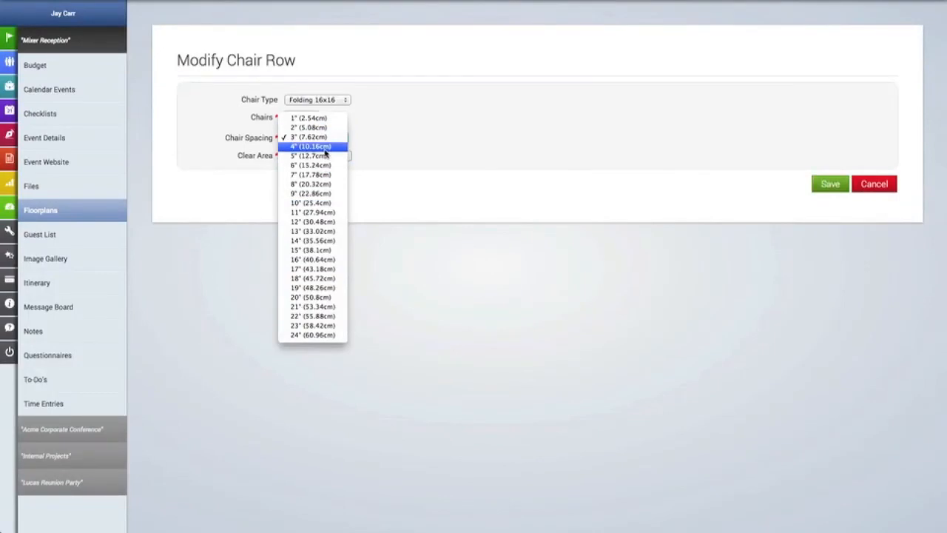
pyautogui.click(326, 147)
pyautogui.click(325, 156)
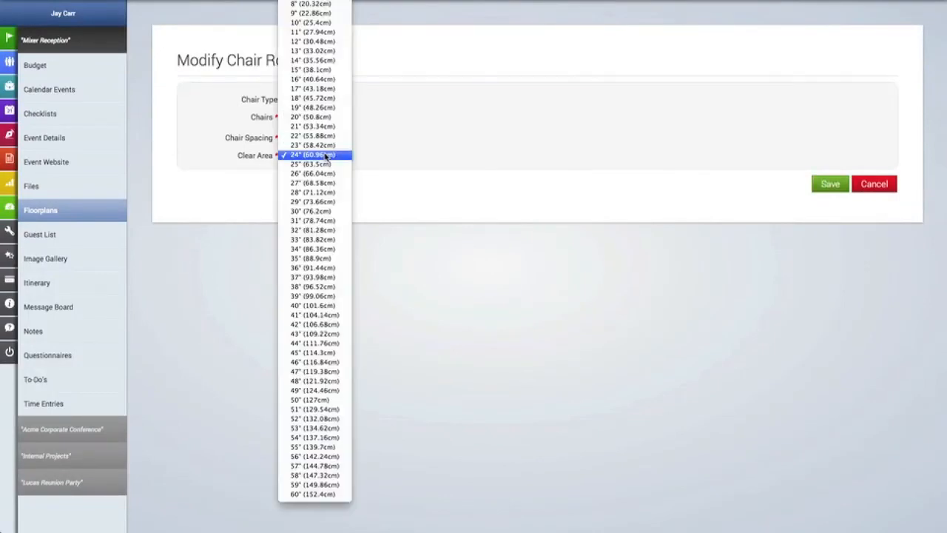
pyautogui.click(325, 213)
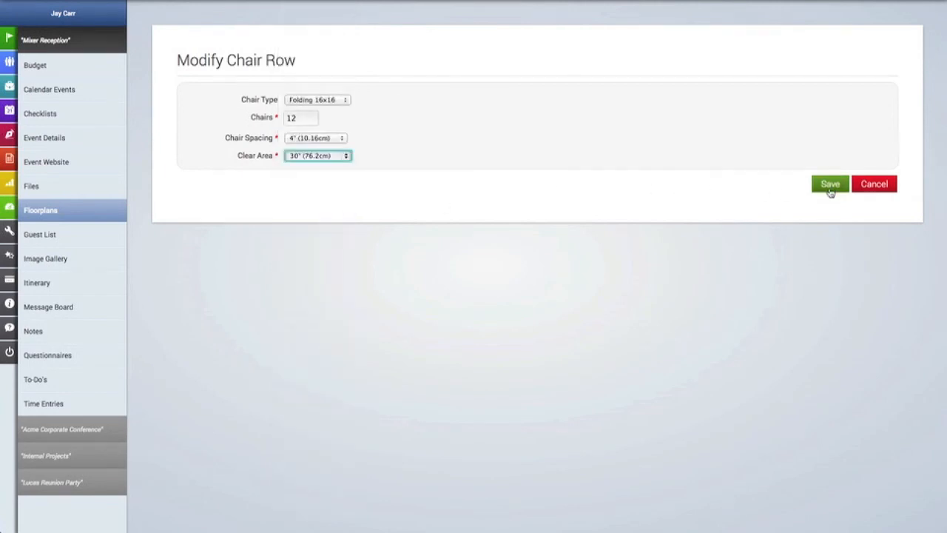
pyautogui.click(832, 190)
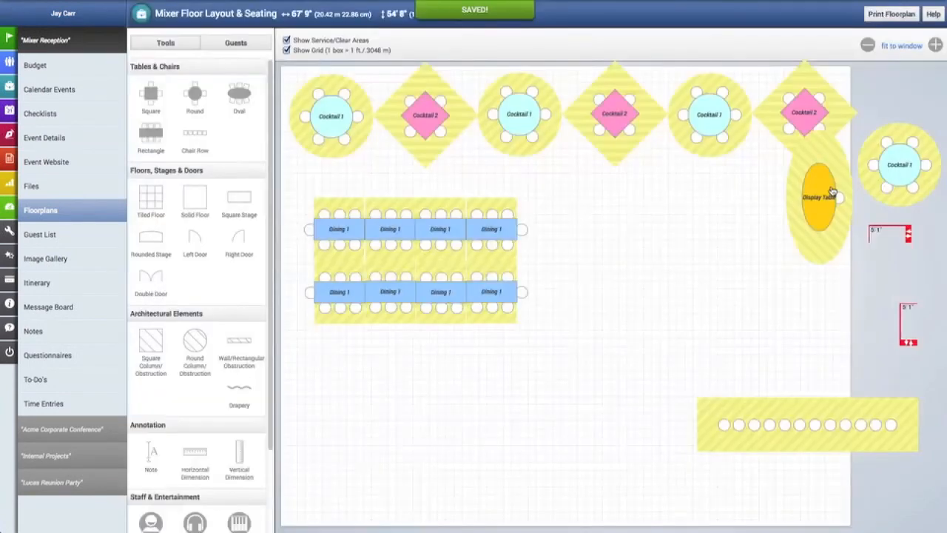
# - Move the chair row fully inside the floor's right edge and hide the service/clear areas
pyautogui.moveTo(818, 421); pyautogui.dragTo(735, 411)
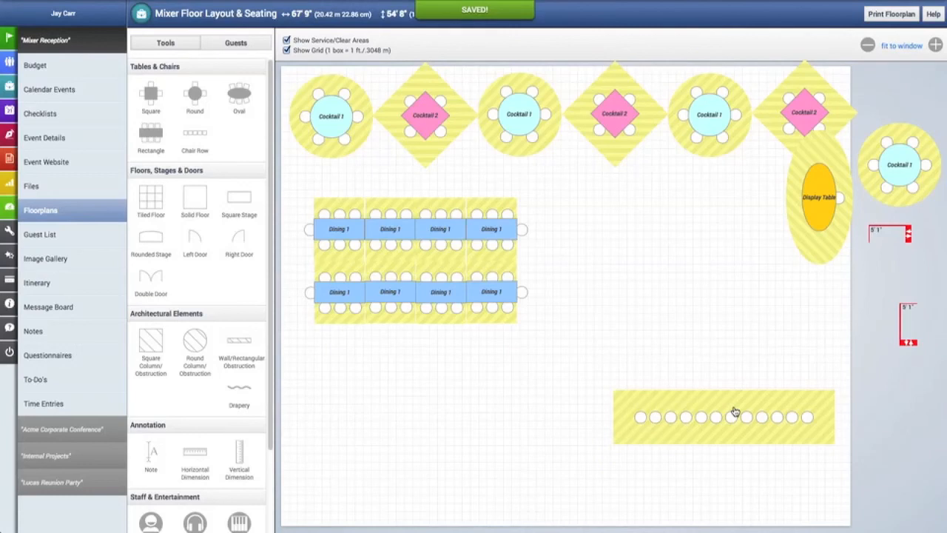
pyautogui.click(287, 41)
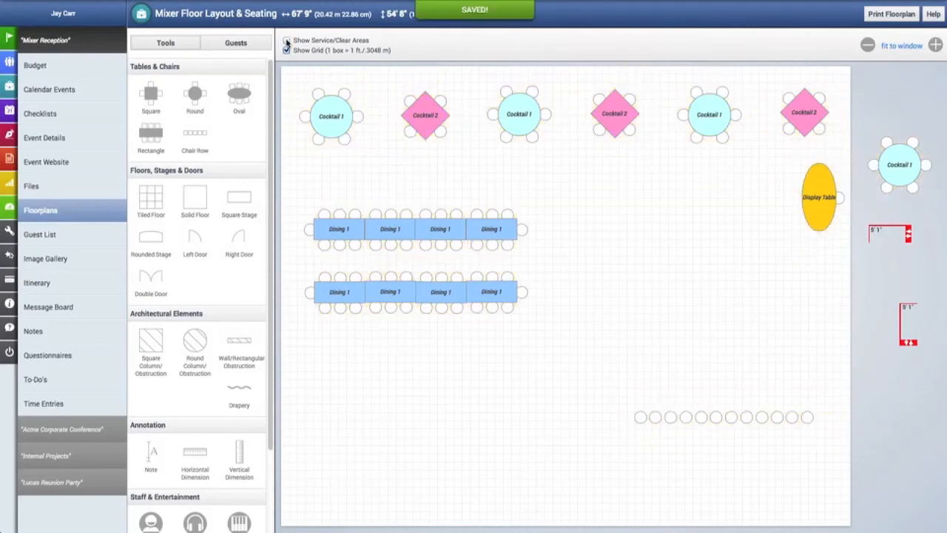